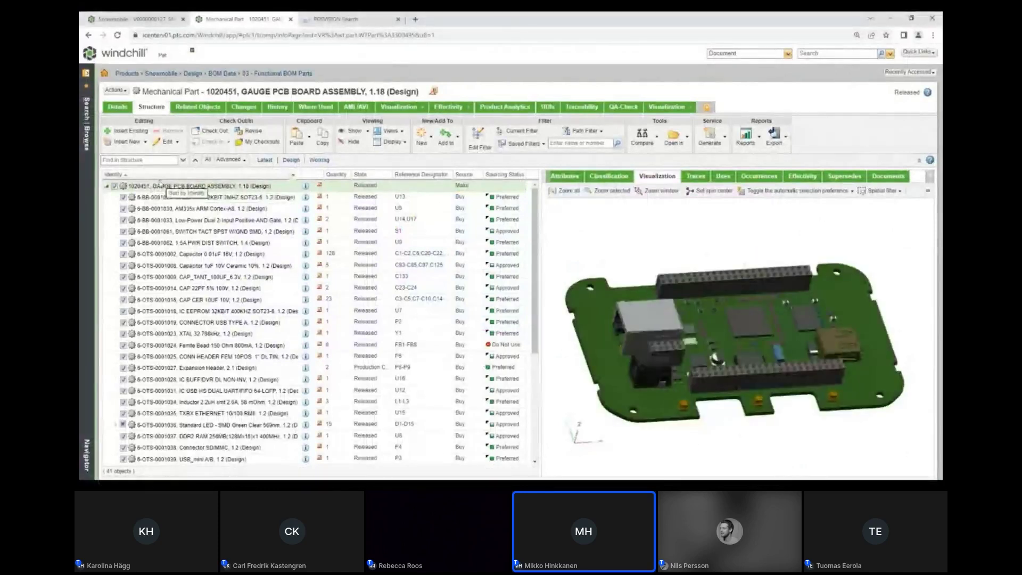
Step: Open the GAUGE PCB BOARD ASSEMBLY representation in Creo View from the Visualization list
{"action": "left_click", "coordinate": [654, 107]}
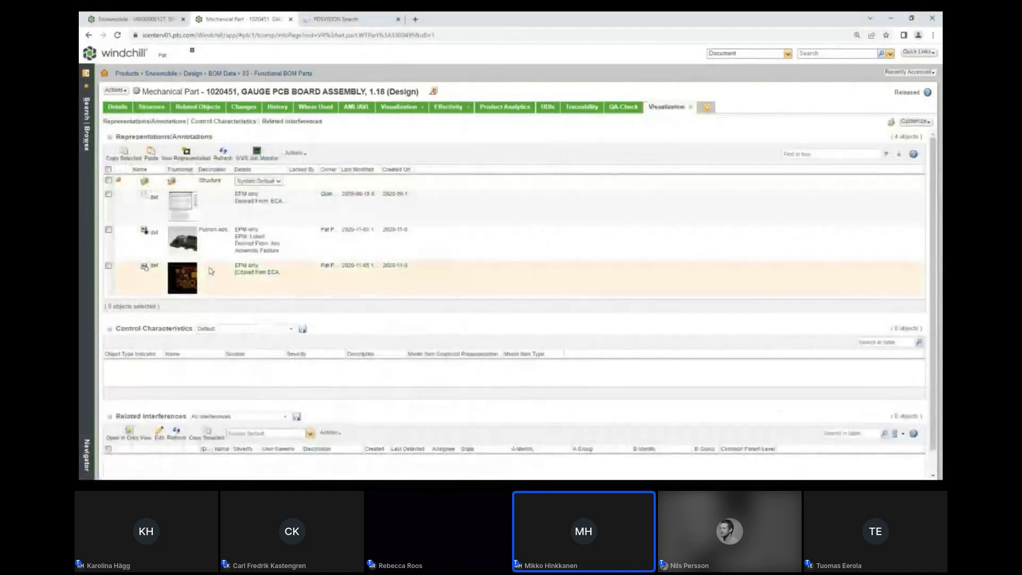
{"action": "right_click", "coordinate": [214, 243]}
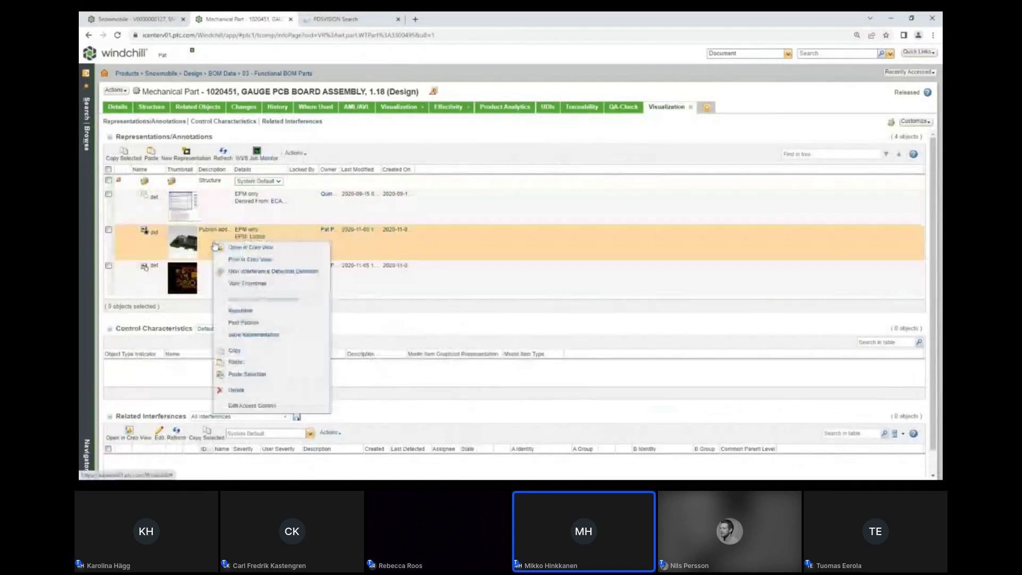
{"action": "left_click", "coordinate": [238, 248]}
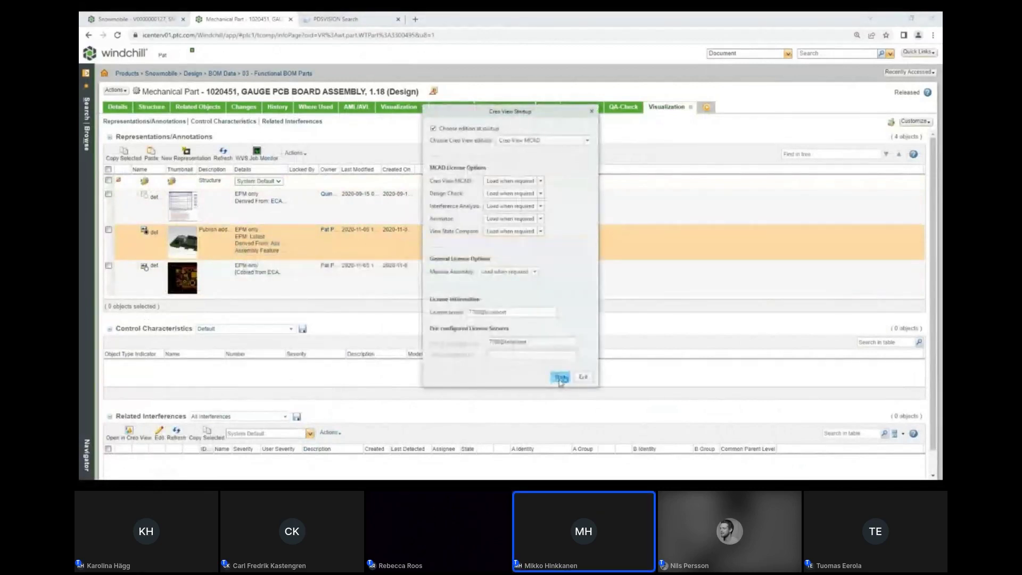
{"action": "left_click", "coordinate": [560, 378]}
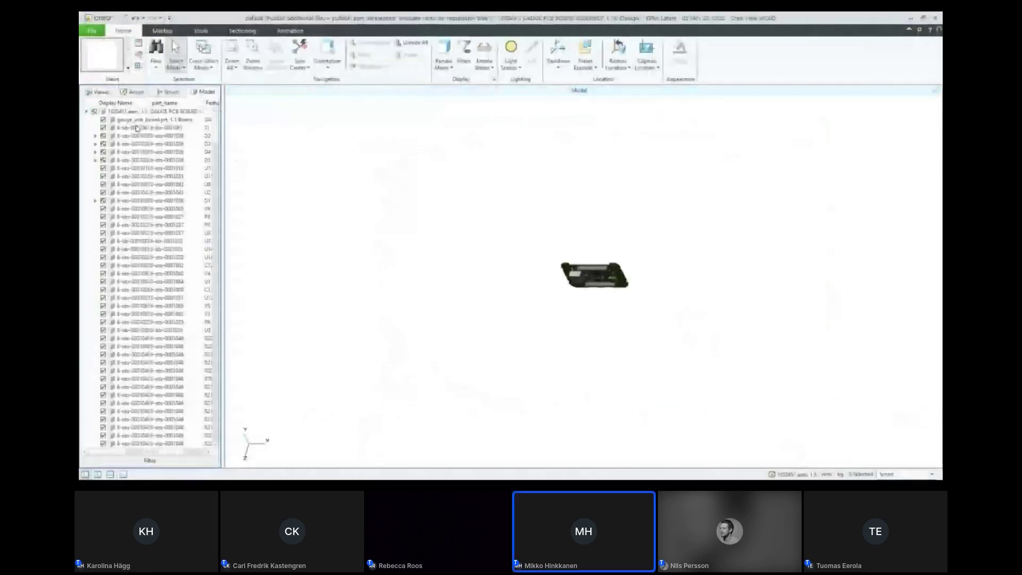
Step: Orbit the 3D board to an isometric view, browse the inspection and section tools, then close Creo View
{"action": "left_click_drag", "start_coordinate": [543, 307], "coordinate": [608, 167]}
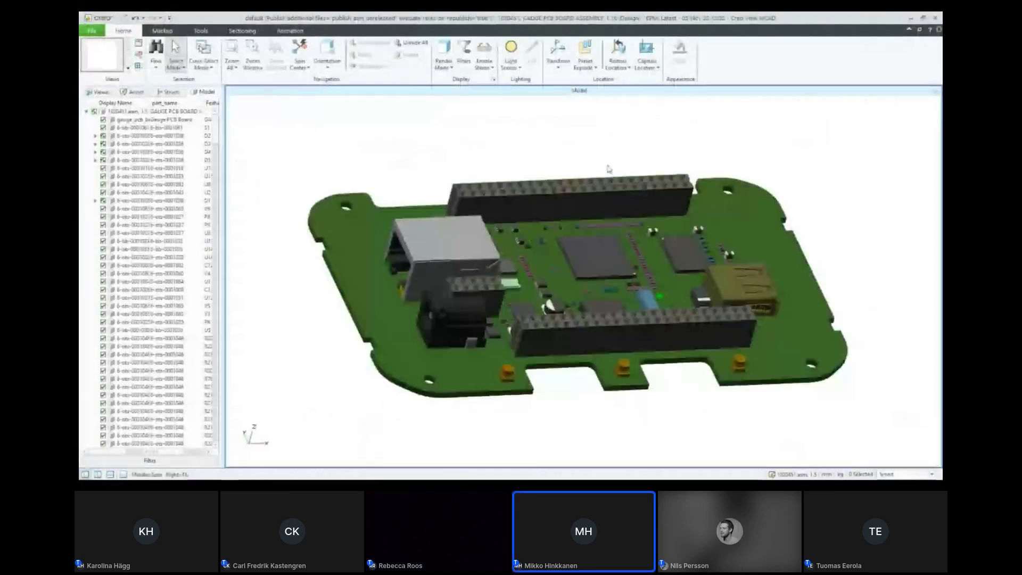
{"action": "left_click", "coordinate": [201, 31]}
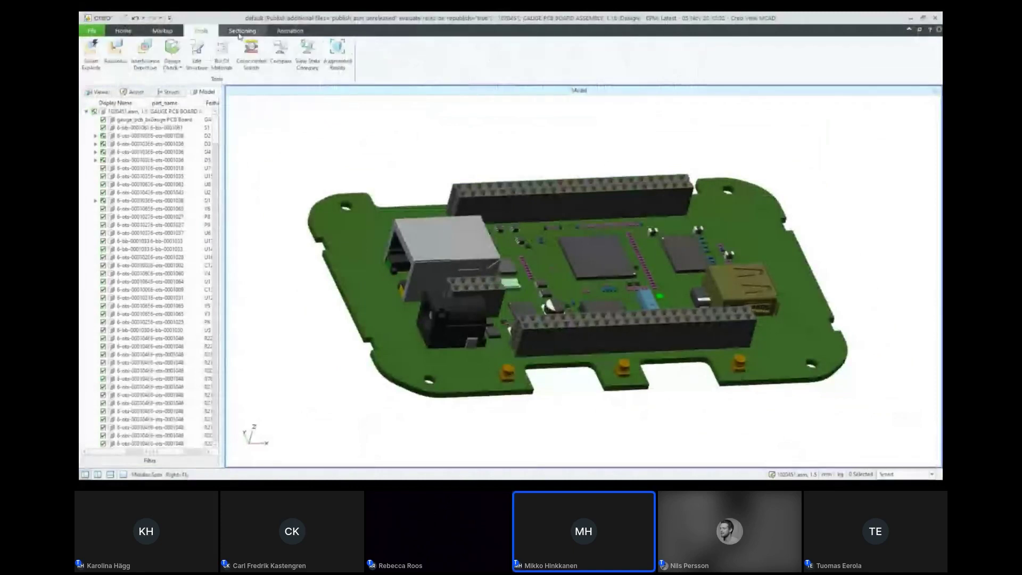
{"action": "left_click", "coordinate": [240, 32]}
{"action": "left_click", "coordinate": [123, 31]}
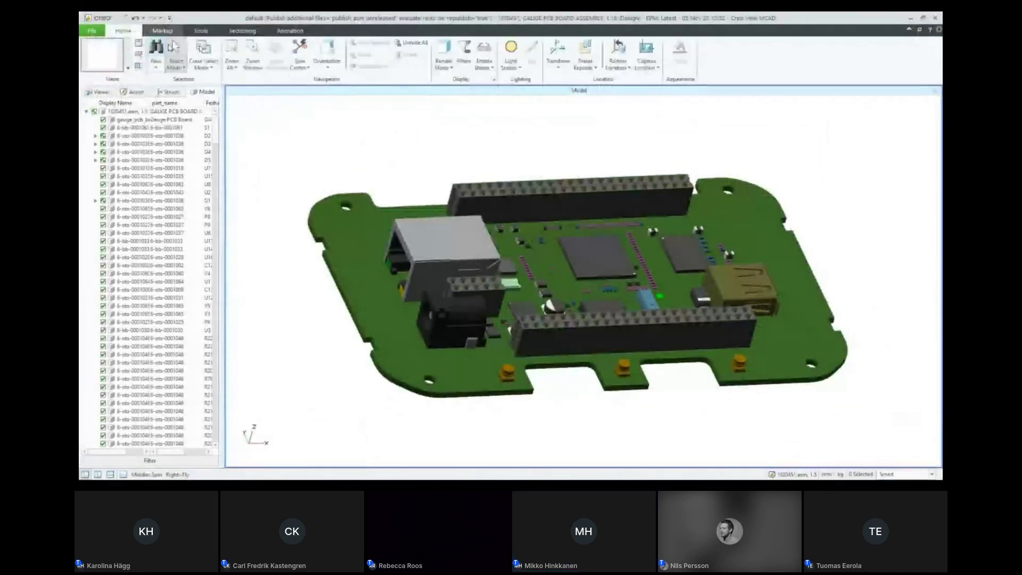
{"action": "left_click", "coordinate": [911, 19]}
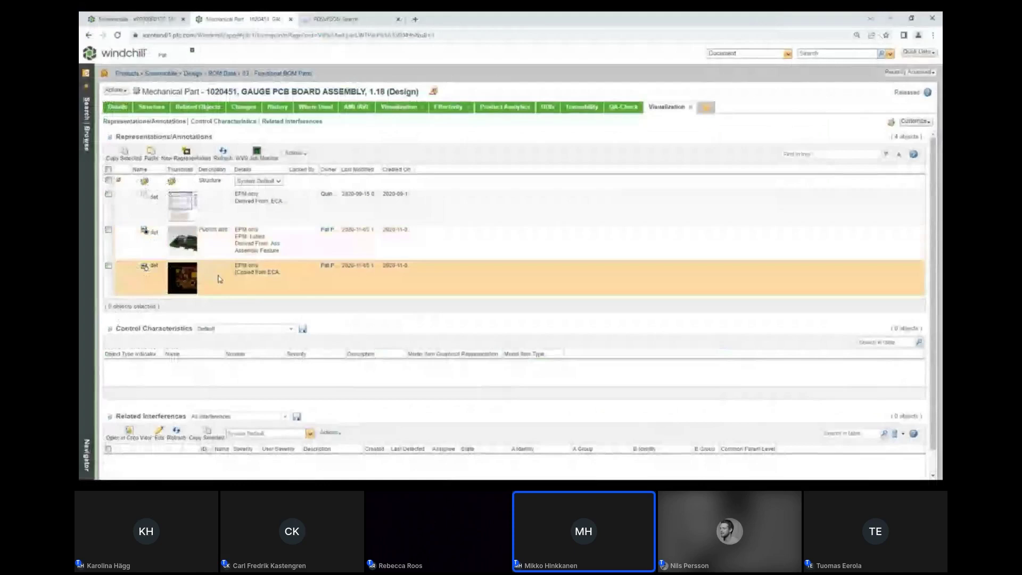
Step: Open the ECAD board representation in Creo View using the default session
{"action": "right_click", "coordinate": [218, 279]}
{"action": "left_click", "coordinate": [253, 284]}
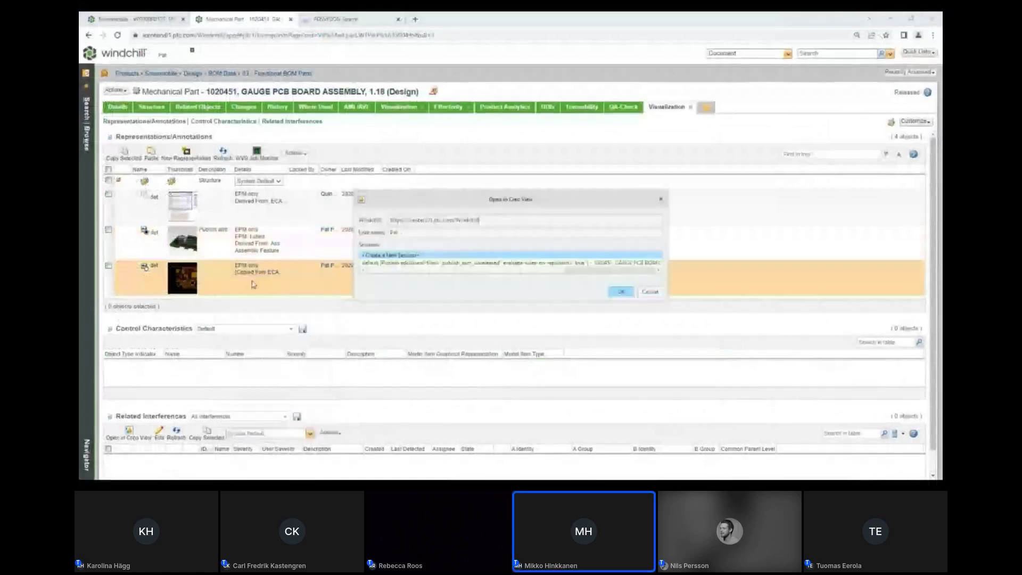
{"action": "left_click", "coordinate": [413, 265]}
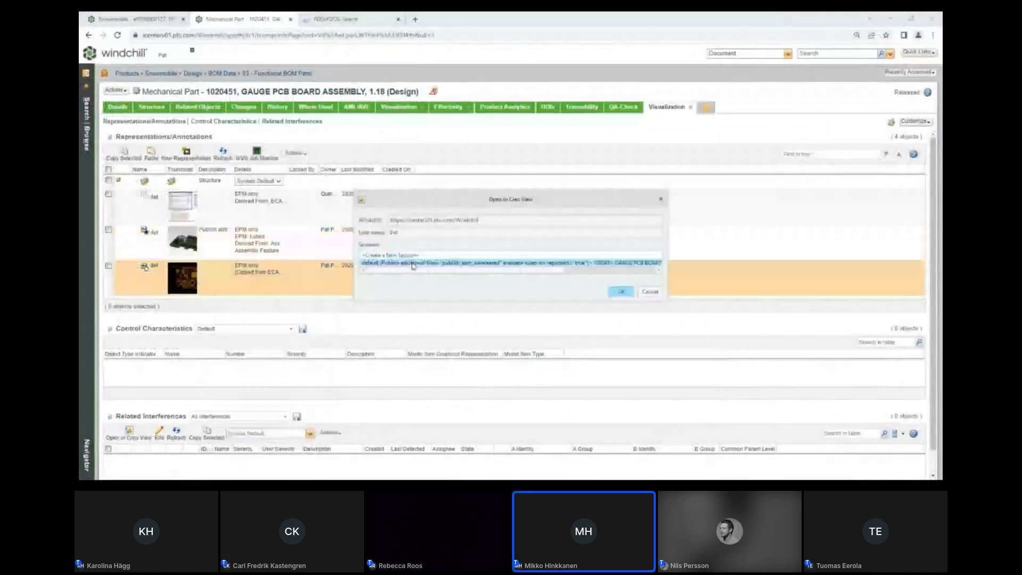
{"action": "left_click", "coordinate": [621, 291]}
Step: Open the schematic representation in the same session and view its revision and page index sheet
{"action": "right_click", "coordinate": [218, 199]}
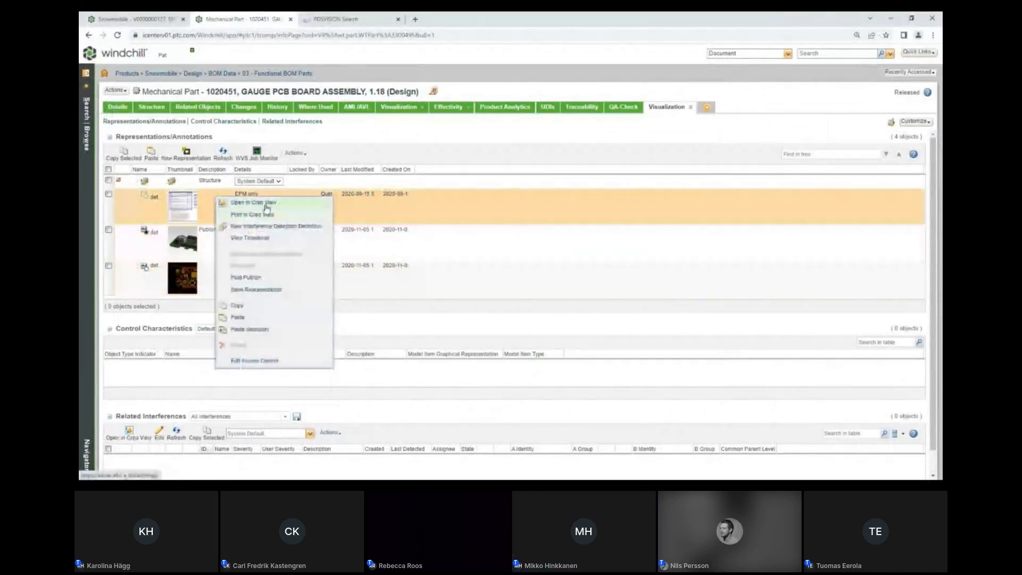
{"action": "left_click", "coordinate": [253, 202]}
{"action": "left_click", "coordinate": [413, 263]}
{"action": "left_click", "coordinate": [617, 295]}
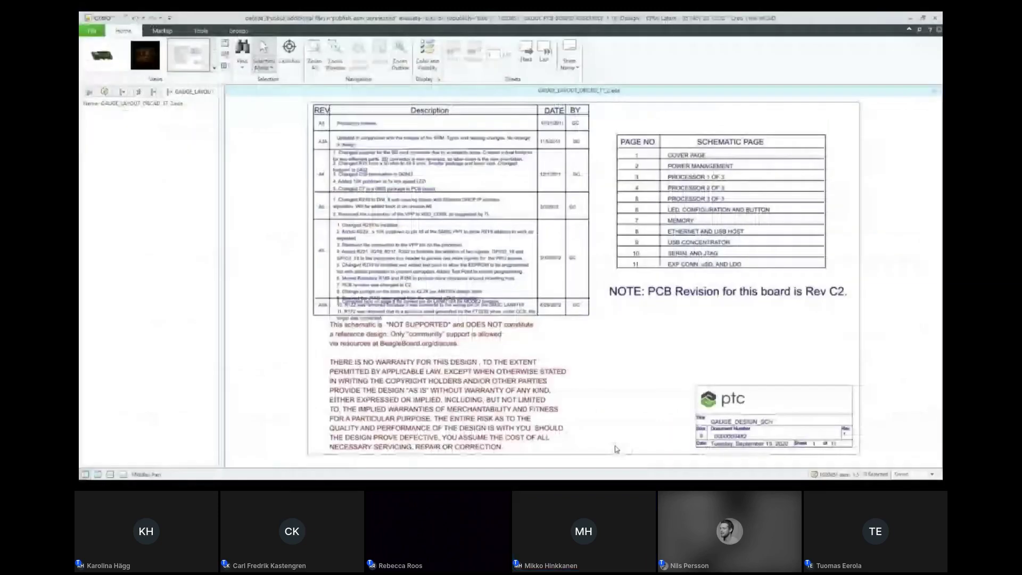
{"action": "scroll", "coordinate": [432, 307], "scroll_direction": "up", "scroll_amount": 1}
{"action": "scroll", "coordinate": [433, 307], "scroll_direction": "down", "scroll_amount": 2}
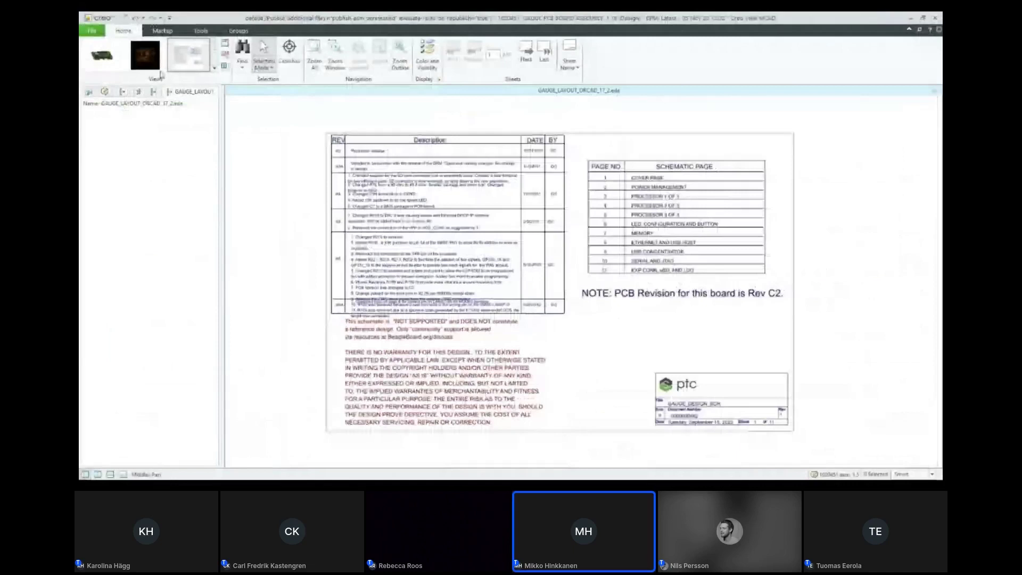
Step: Switch to the PCB layout and hide Logical Connections in Color and Visibility
{"action": "left_click", "coordinate": [145, 55]}
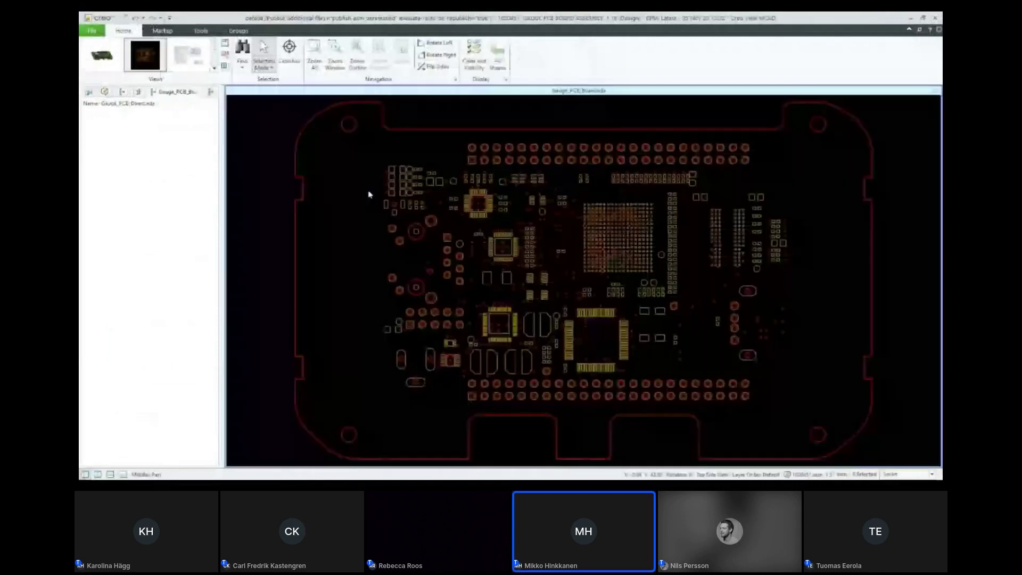
{"action": "left_click", "coordinate": [475, 63]}
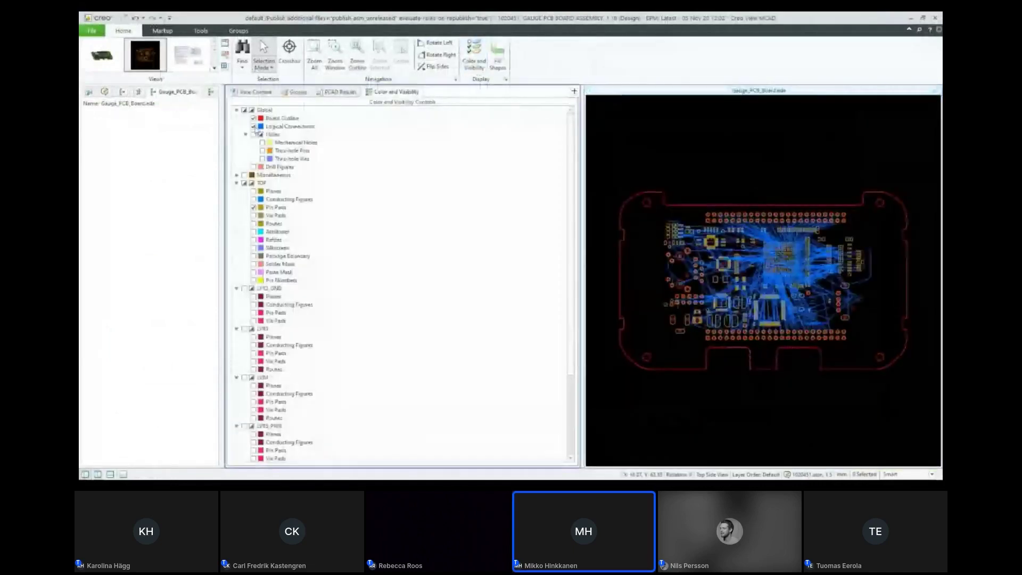
{"action": "scroll", "coordinate": [693, 258], "scroll_direction": "up", "scroll_amount": 4}
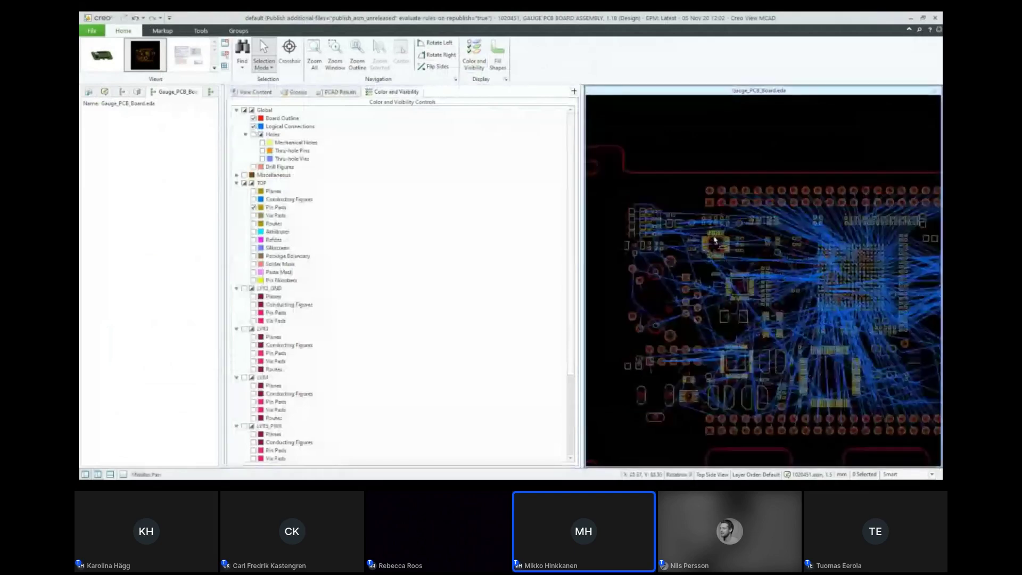
{"action": "left_click", "coordinate": [254, 126]}
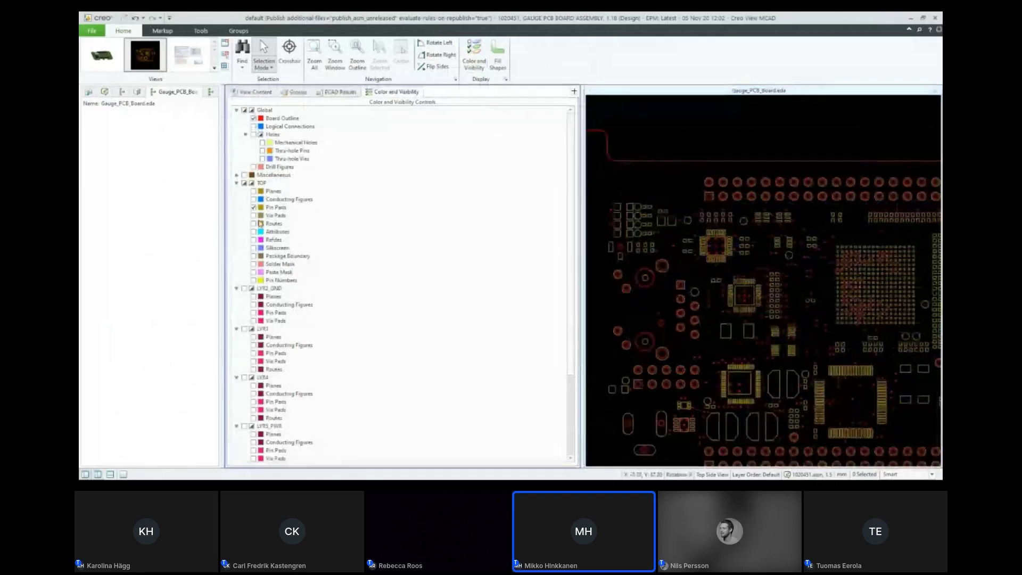
Step: Show TOP-layer routes with reference designators off, then tile the layout, 3D model and schematic
{"action": "left_click", "coordinate": [254, 223]}
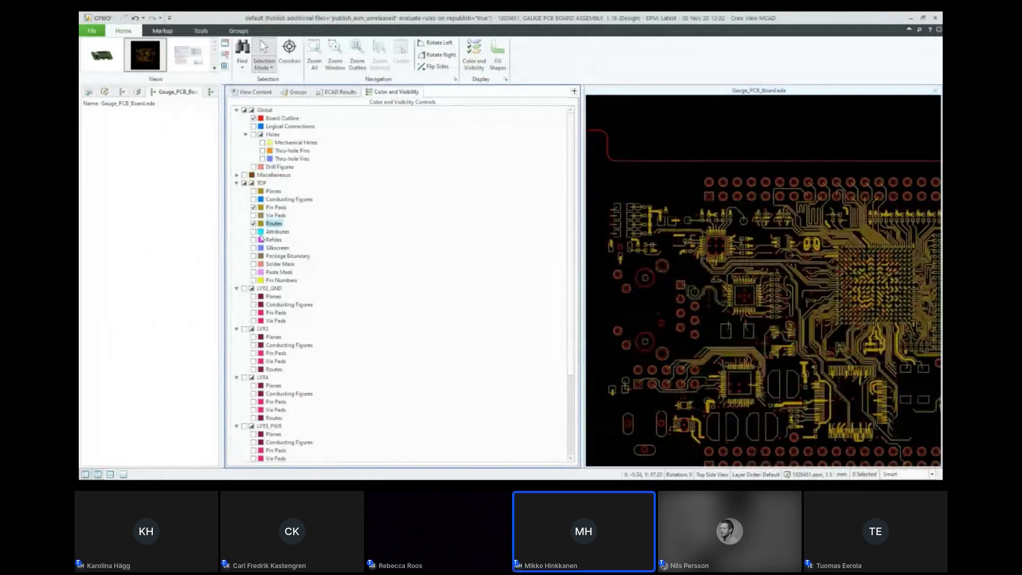
{"action": "left_click", "coordinate": [254, 240]}
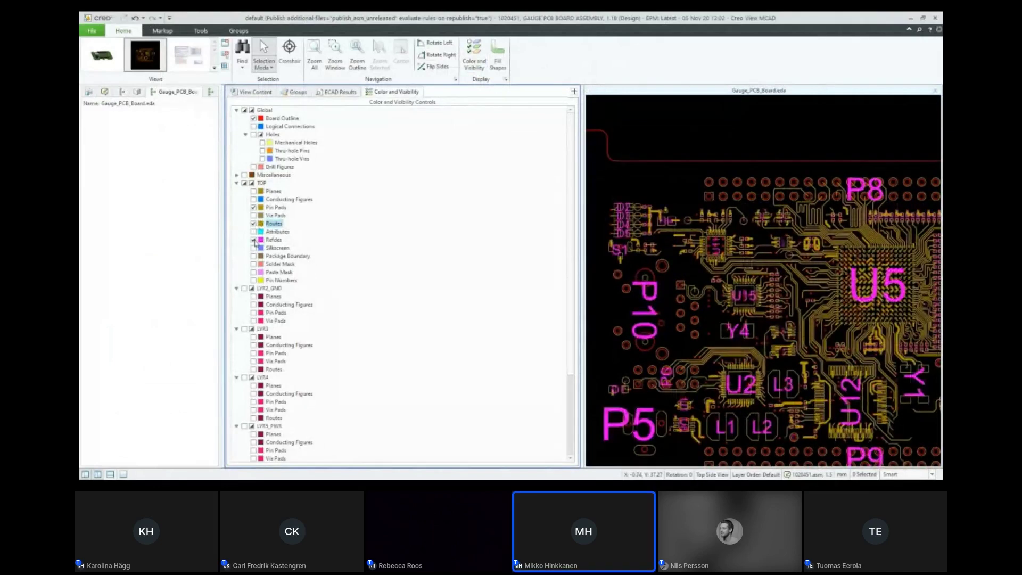
{"action": "left_click", "coordinate": [254, 240]}
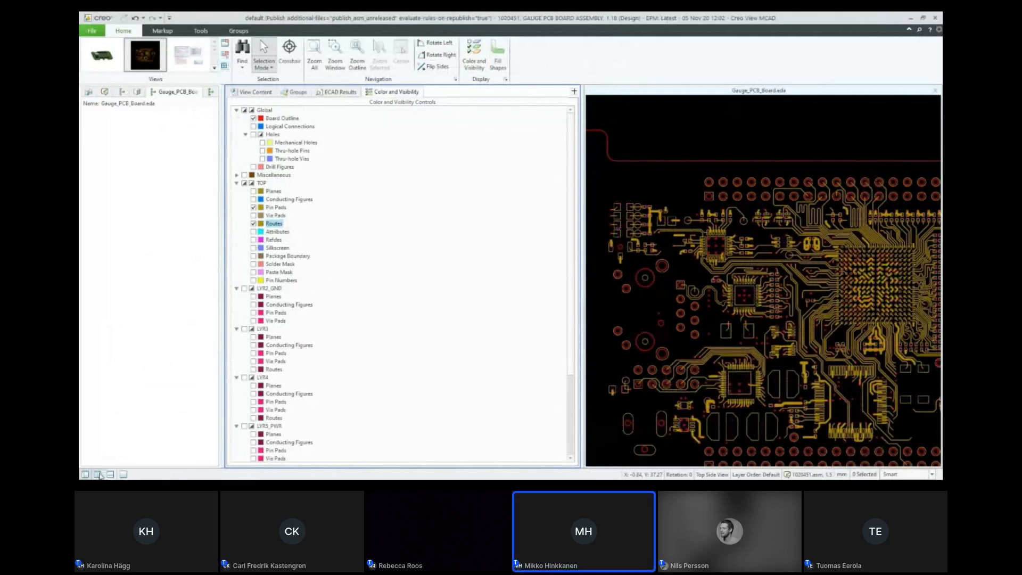
{"action": "left_click", "coordinate": [98, 475]}
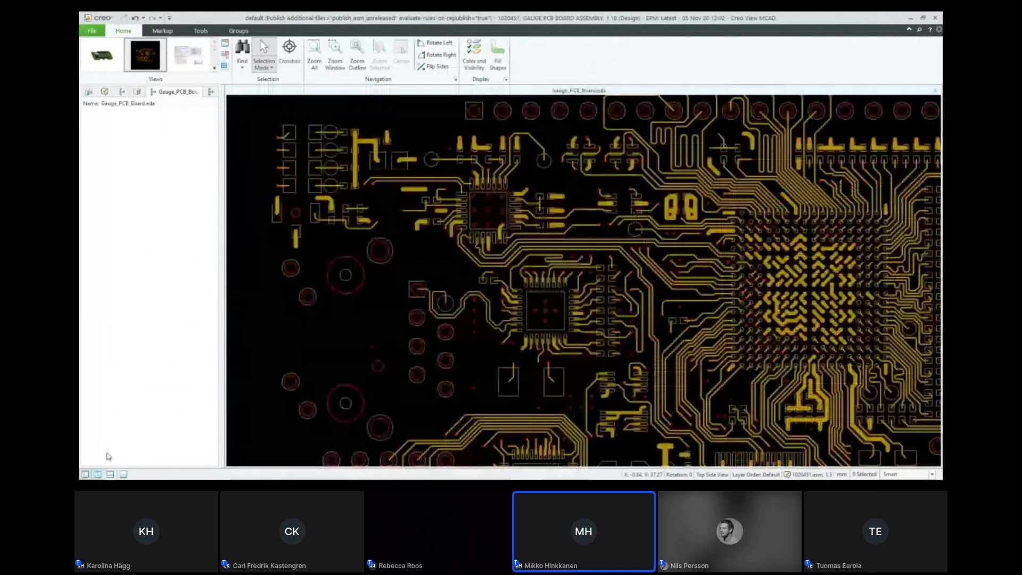
{"action": "left_click", "coordinate": [111, 474]}
{"action": "left_click", "coordinate": [570, 165]}
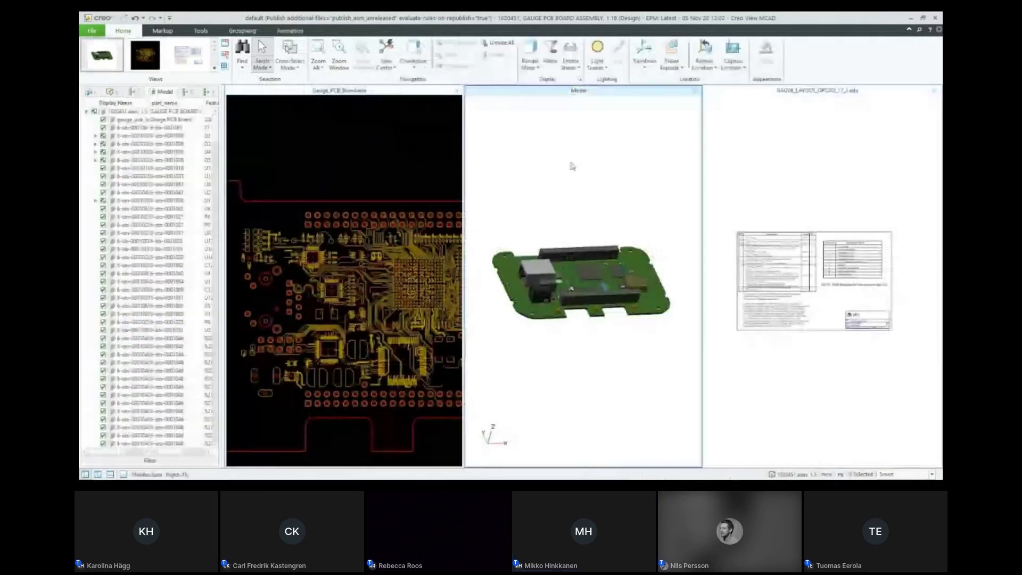
{"action": "left_click", "coordinate": [290, 63]}
{"action": "left_click", "coordinate": [297, 114]}
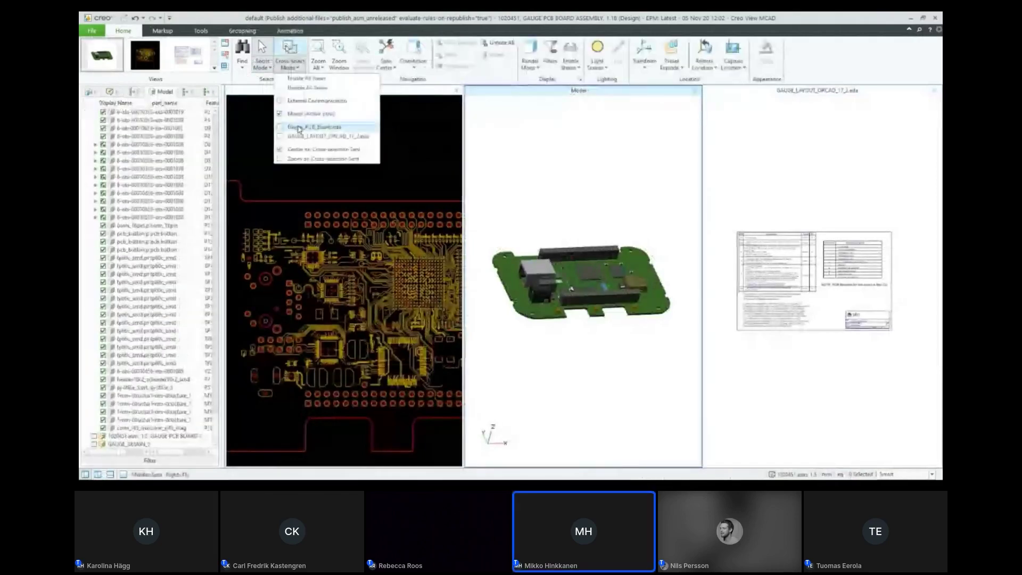
{"action": "left_click", "coordinate": [298, 128]}
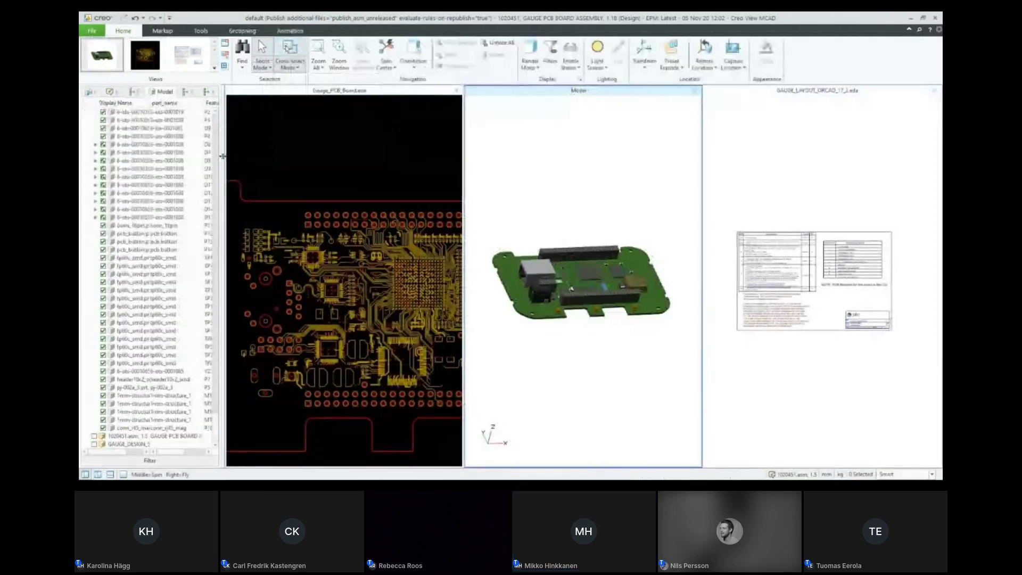
{"action": "left_click_drag", "start_coordinate": [223, 156], "coordinate": [248, 156]}
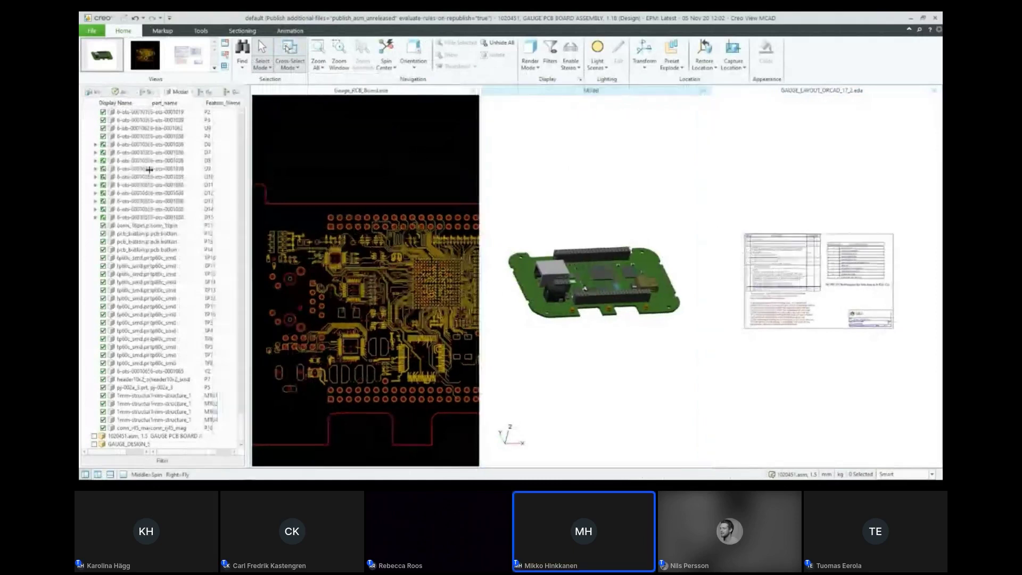
{"action": "left_click", "coordinate": [132, 170]}
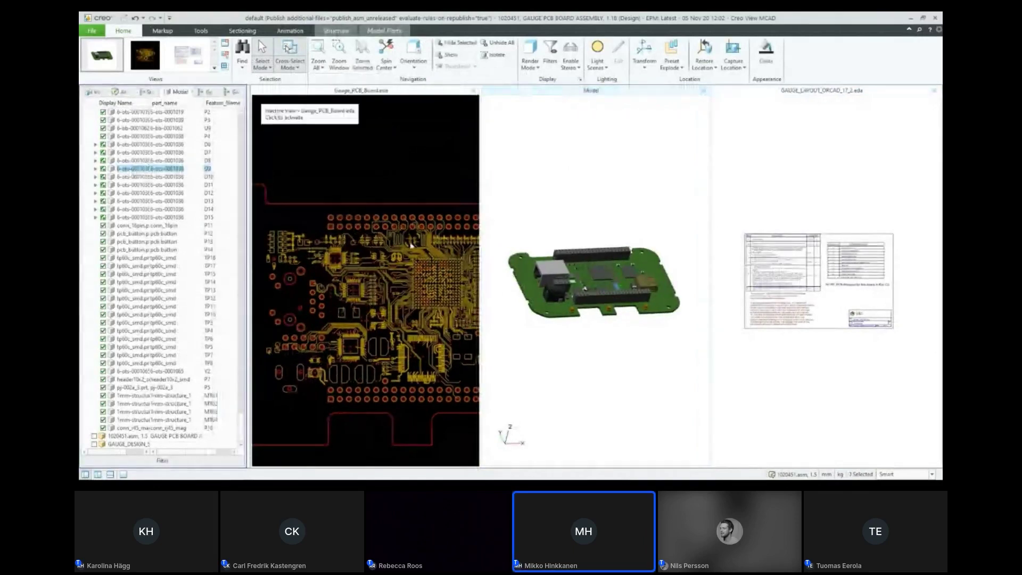
{"action": "left_click", "coordinate": [165, 128]}
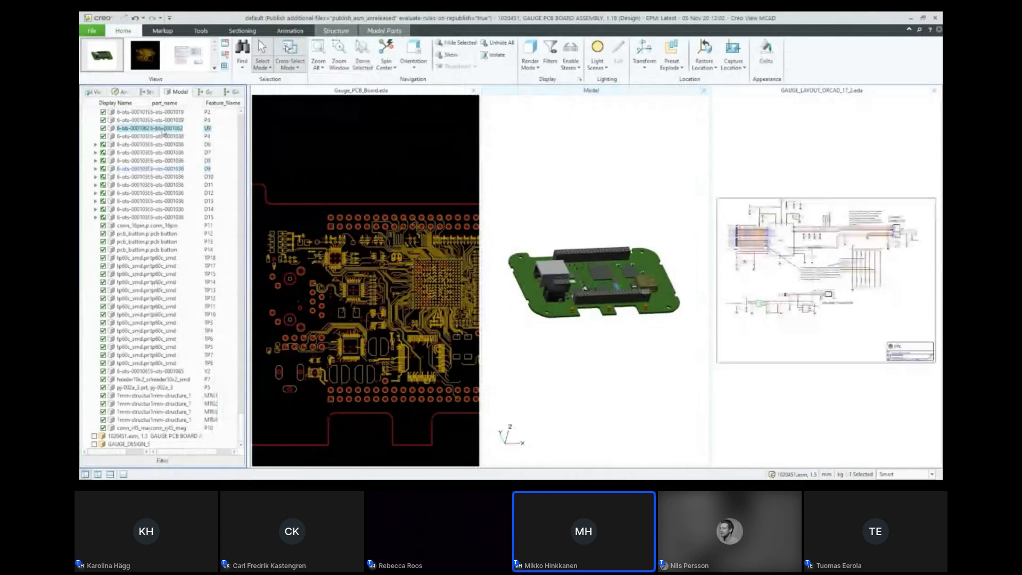
{"action": "right_click", "coordinate": [165, 130]}
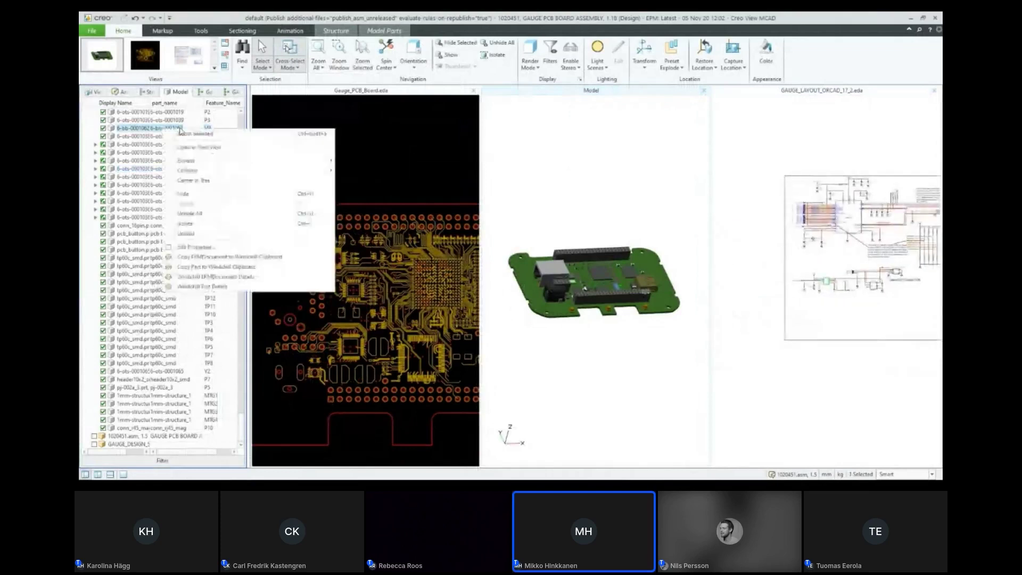
{"action": "left_click", "coordinate": [193, 137]}
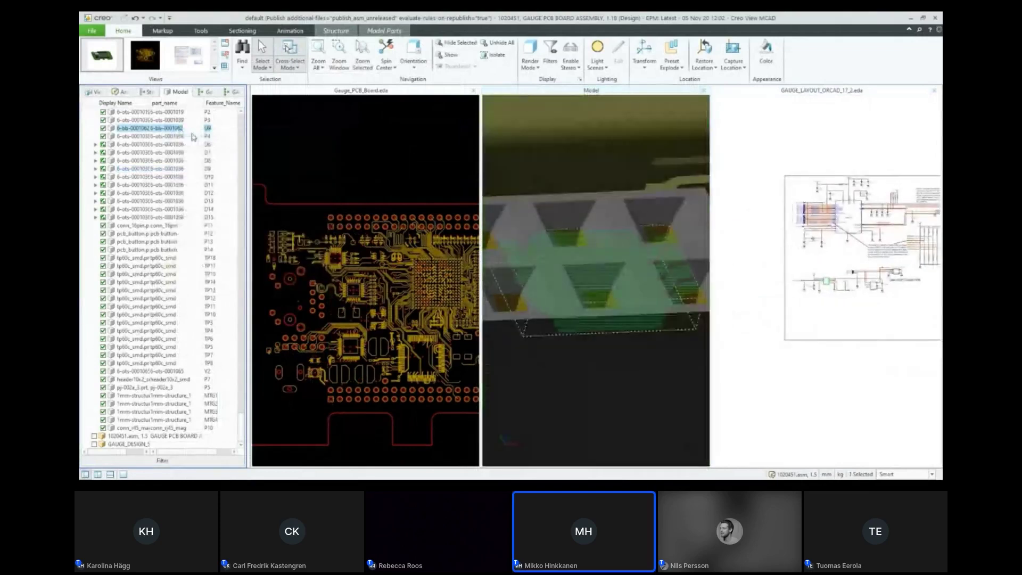
{"action": "left_click", "coordinate": [335, 150]}
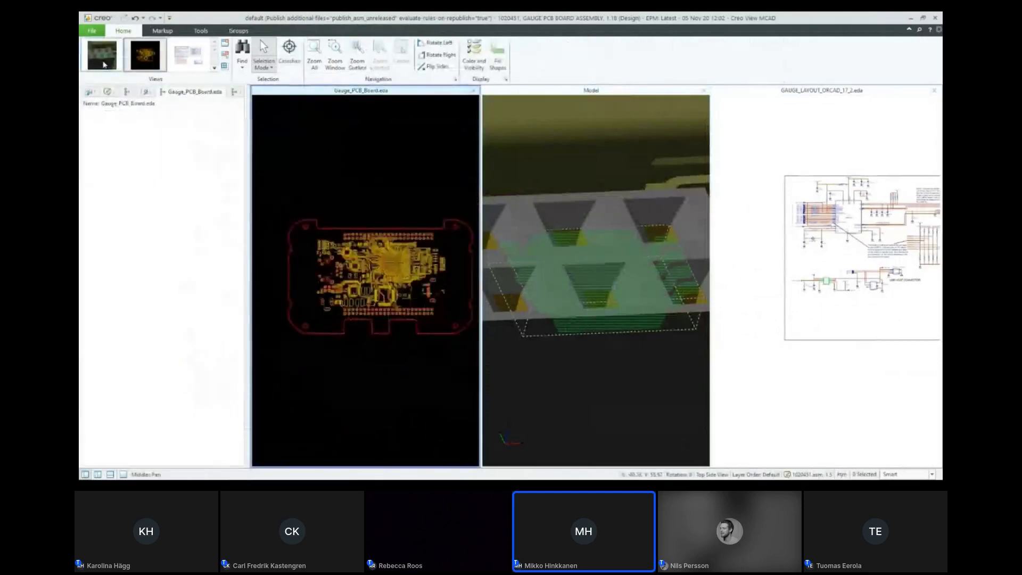
{"action": "left_click", "coordinate": [103, 59]}
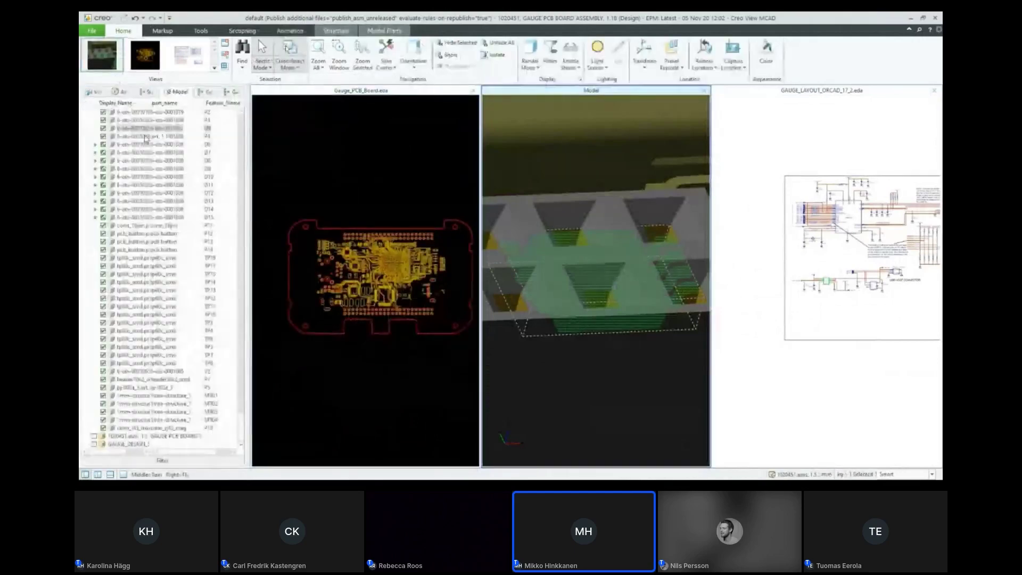
{"action": "left_click", "coordinate": [152, 128]}
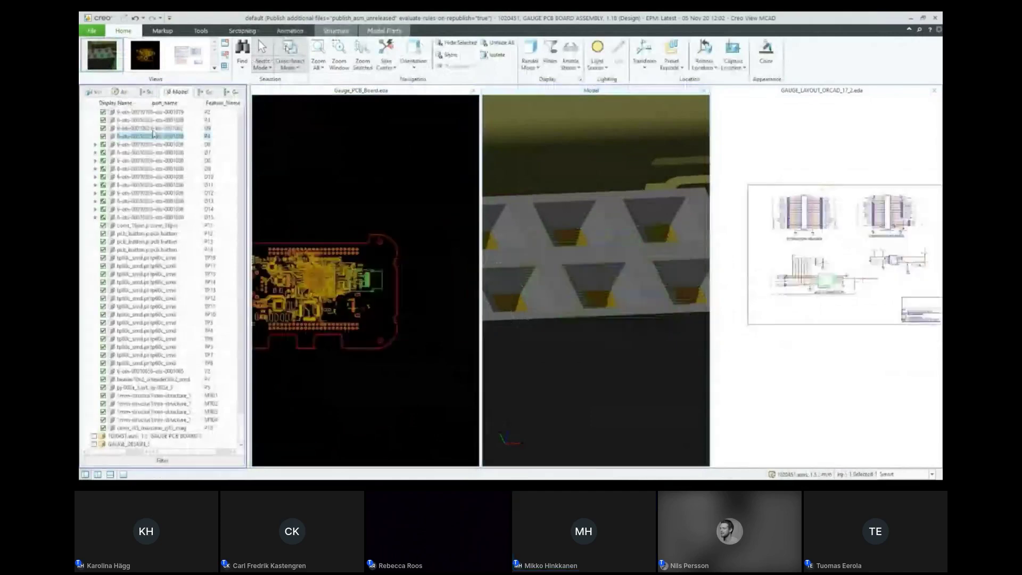
{"action": "left_click", "coordinate": [155, 121]}
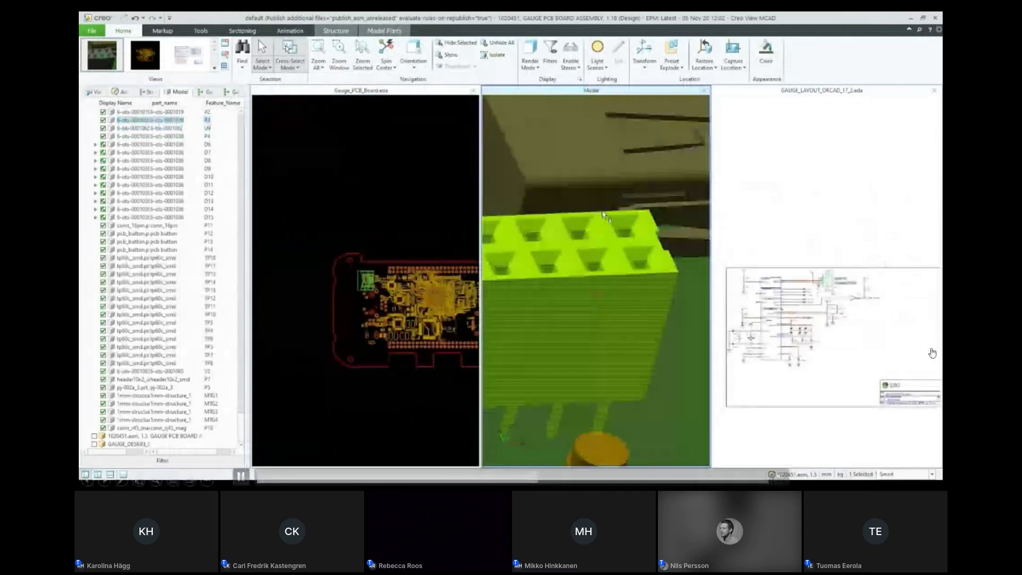
{"action": "scroll", "coordinate": [612, 229], "scroll_direction": "down", "scroll_amount": 5}
{"action": "middle_click_drag", "start_coordinate": [623, 239], "coordinate": [551, 195]}
{"action": "left_click", "coordinate": [552, 196]}
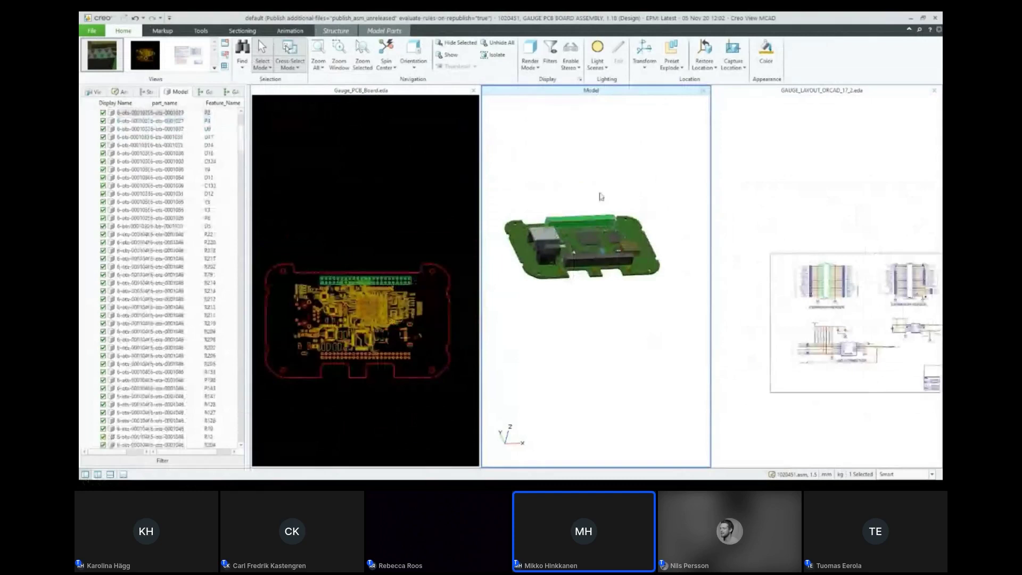
{"action": "left_click", "coordinate": [398, 103]}
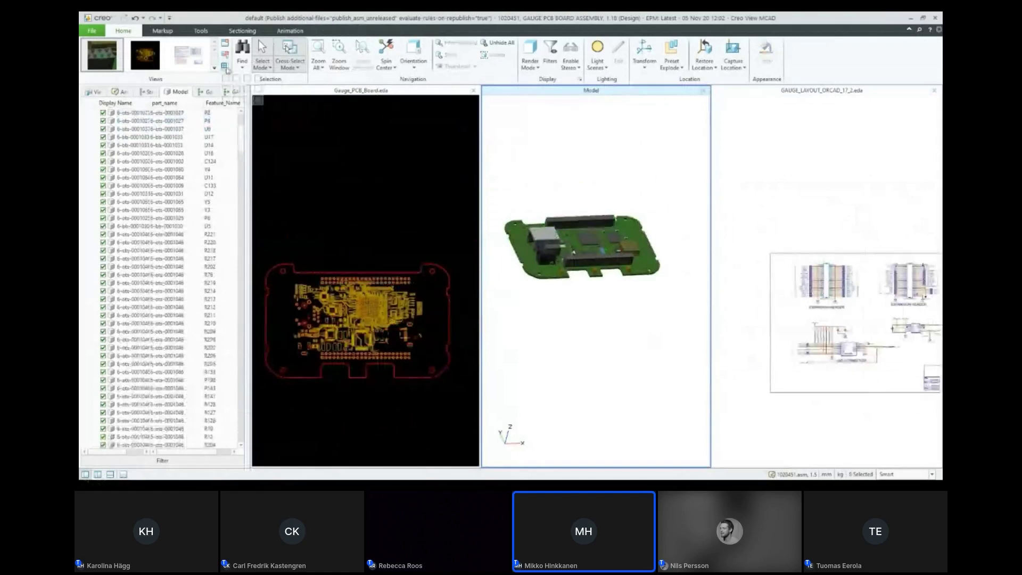
Step: Maximize the 3D model and place a Markup note attached to the RJ45 connector
{"action": "double_click", "coordinate": [588, 188]}
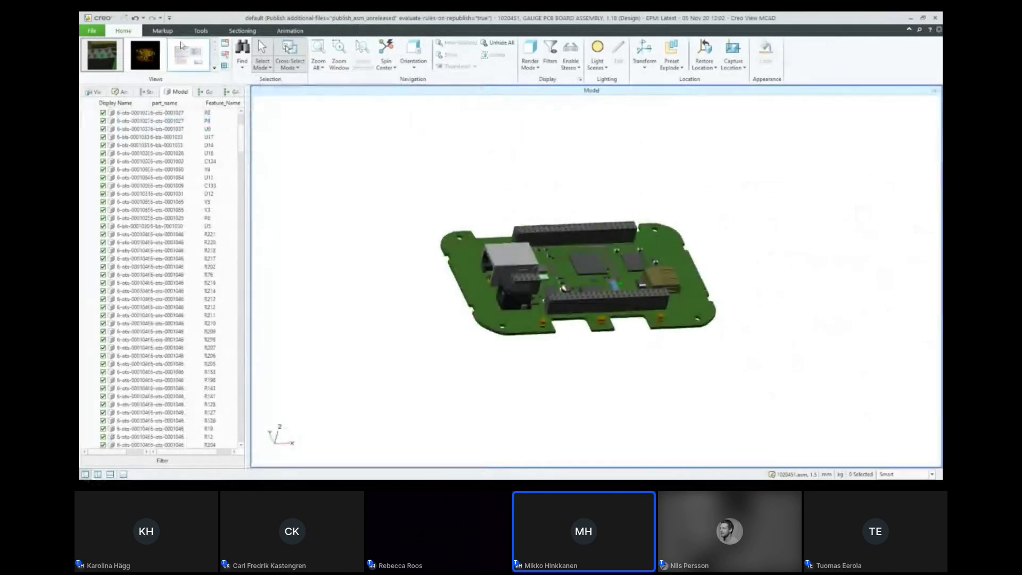
{"action": "left_click", "coordinate": [163, 31]}
{"action": "left_click", "coordinate": [89, 51]}
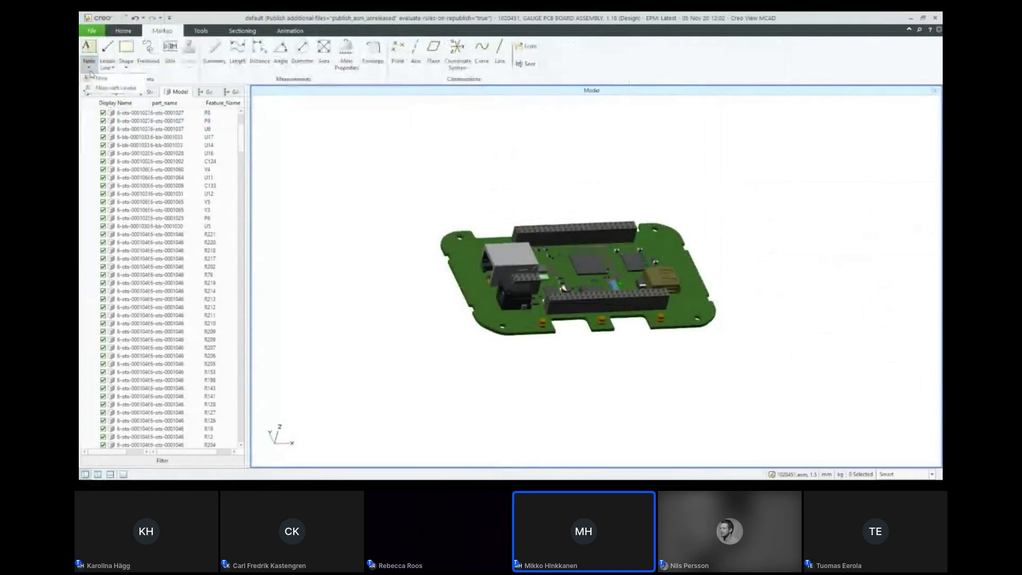
{"action": "left_click", "coordinate": [499, 250]}
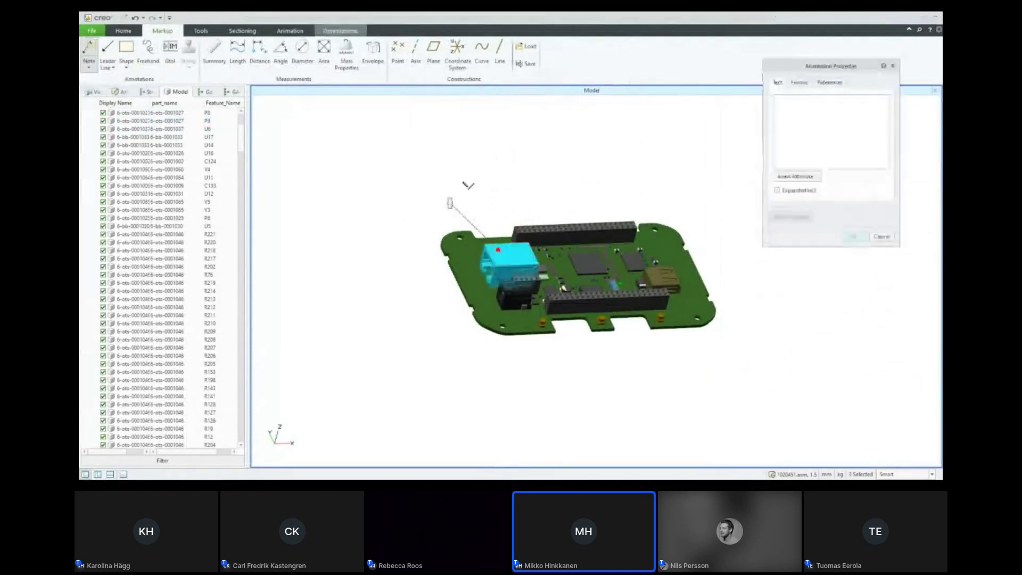
{"action": "left_click", "coordinate": [451, 203]}
Step: Fill the note with 'Move this' plus the inserted ECAD_NAME value CONN_RJ45_MAG
{"action": "type", "text": "Move this"}
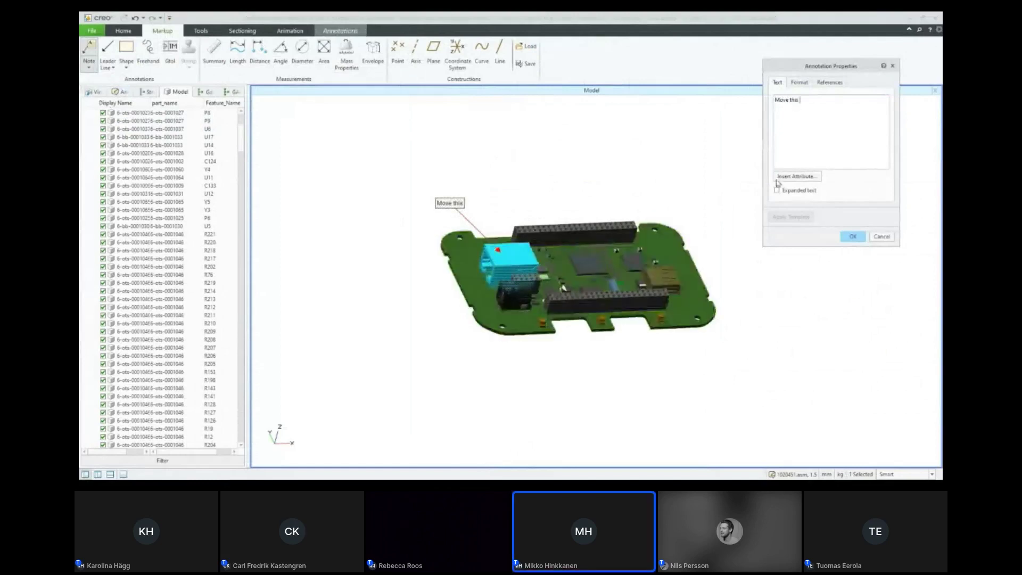
{"action": "left_click", "coordinate": [797, 176]}
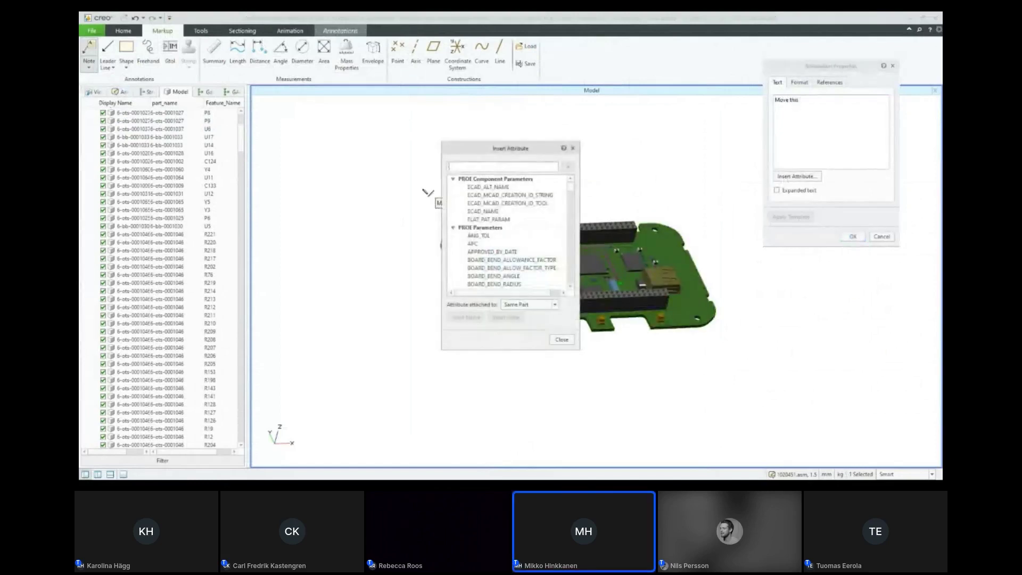
{"action": "left_click", "coordinate": [492, 212]}
{"action": "left_click", "coordinate": [506, 318]}
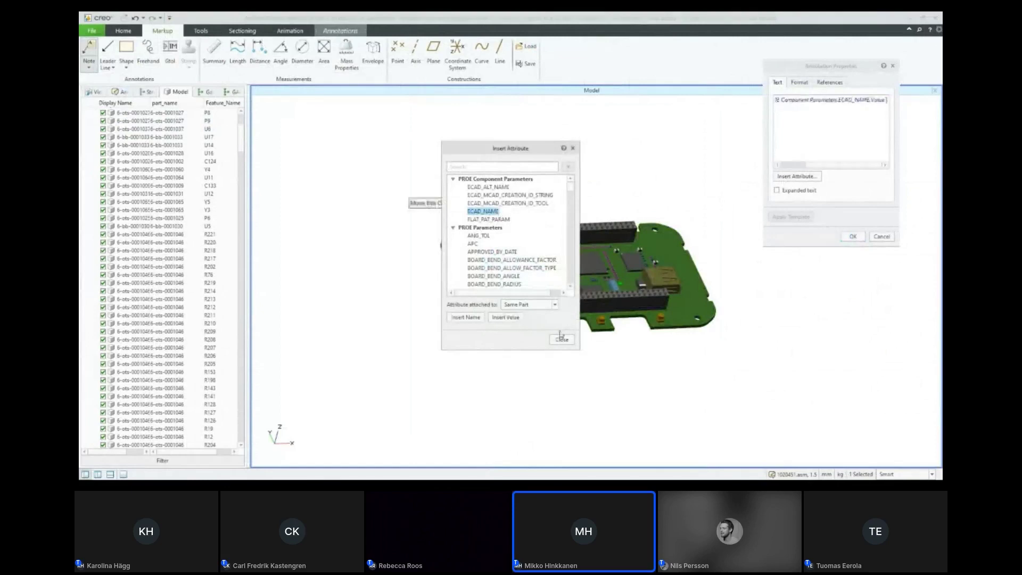
{"action": "left_click", "coordinate": [562, 340]}
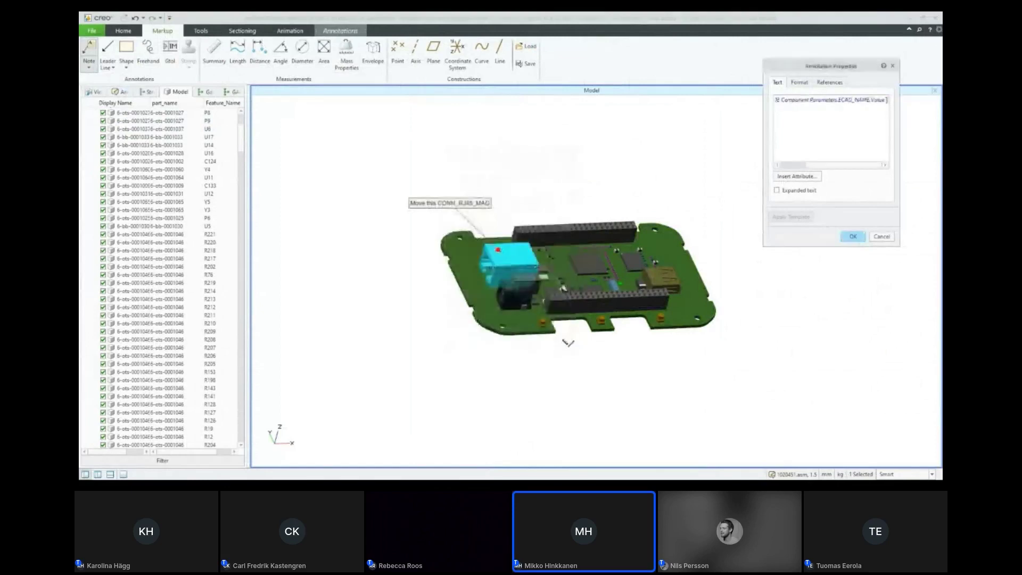
{"action": "left_click", "coordinate": [853, 237]}
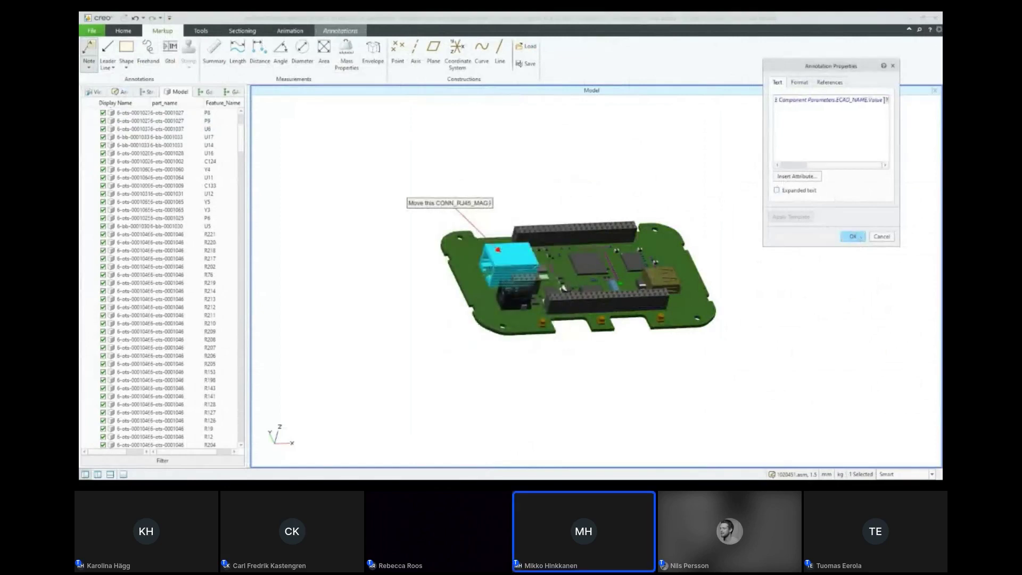
{"action": "left_click", "coordinate": [854, 236]}
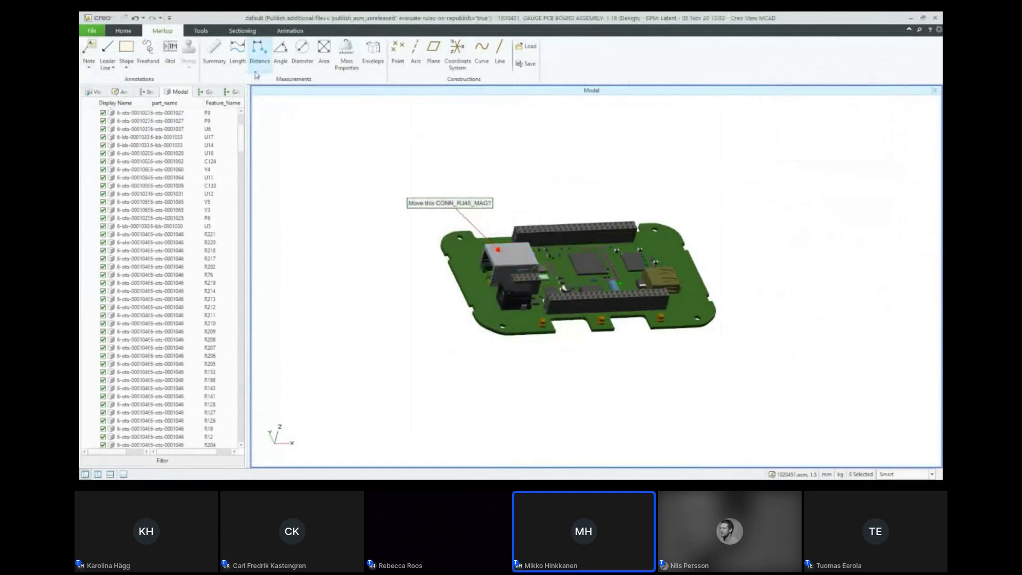
Step: Measure the 13.671 mm minimum distance between the board and the RJ45 connector
{"action": "left_click", "coordinate": [259, 49]}
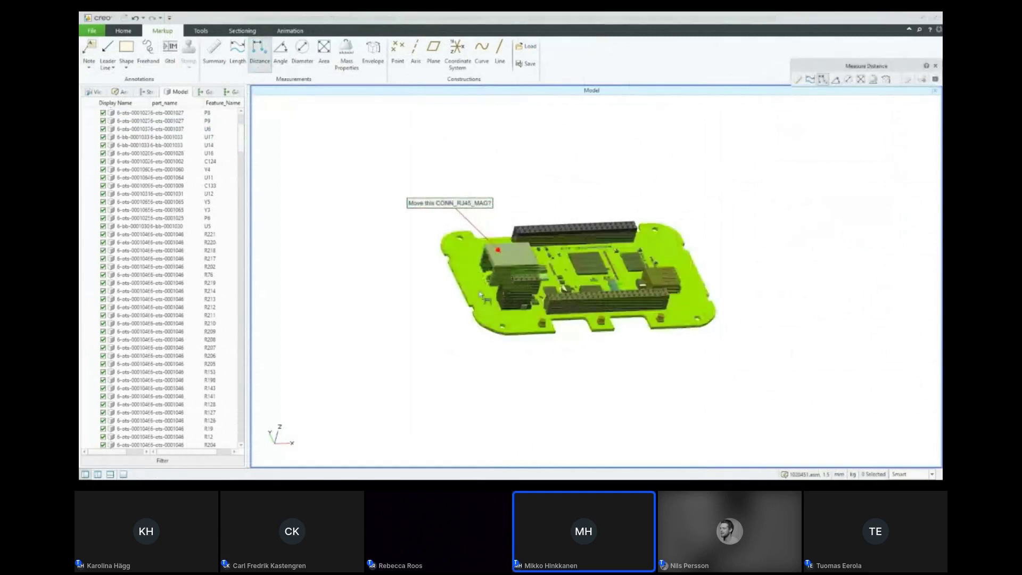
{"action": "scroll", "coordinate": [482, 297], "scroll_direction": "up", "scroll_amount": 2}
{"action": "scroll", "coordinate": [482, 297], "scroll_direction": "up", "scroll_amount": 3}
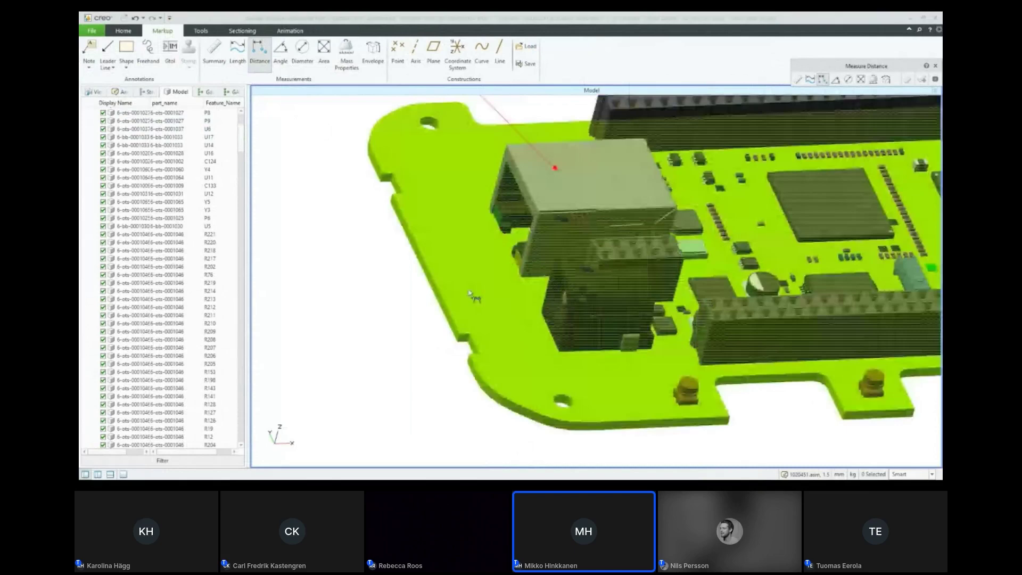
{"action": "scroll", "coordinate": [431, 277], "scroll_direction": "up", "scroll_amount": 1}
{"action": "left_click", "coordinate": [428, 279]}
{"action": "scroll", "coordinate": [527, 241], "scroll_direction": "down", "scroll_amount": 2}
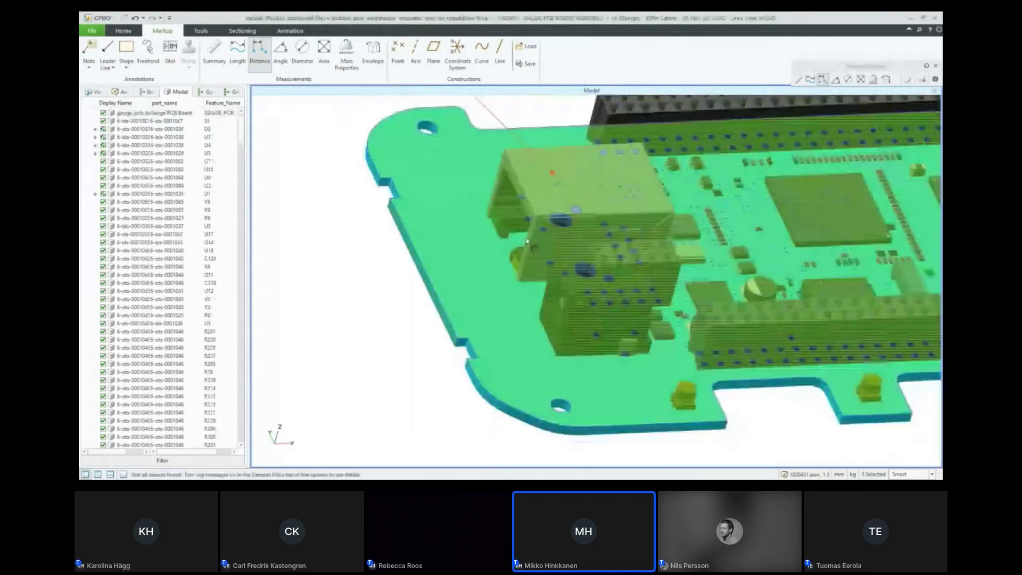
{"action": "scroll", "coordinate": [527, 242], "scroll_direction": "down", "scroll_amount": 3}
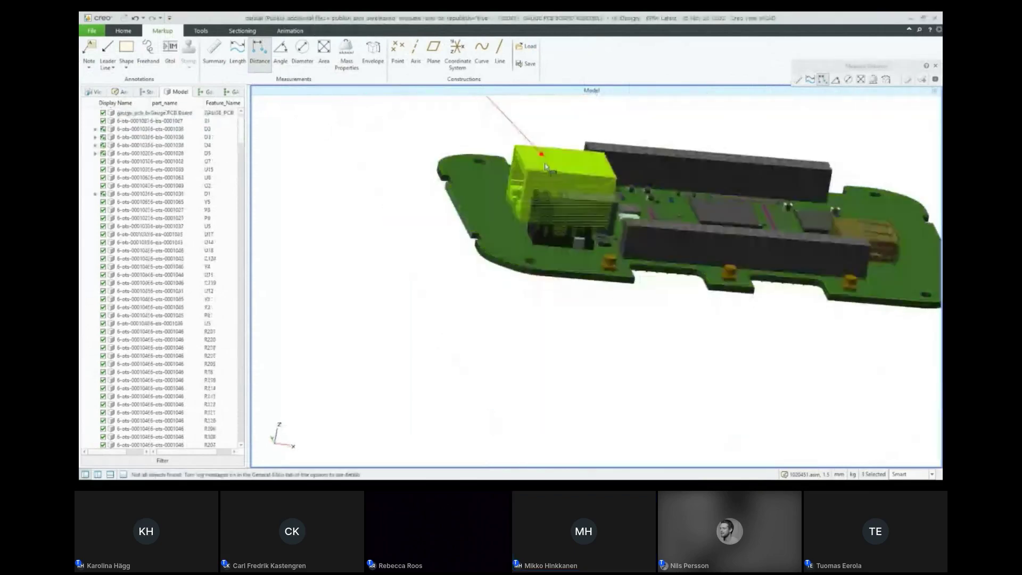
{"action": "left_click", "coordinate": [534, 172]}
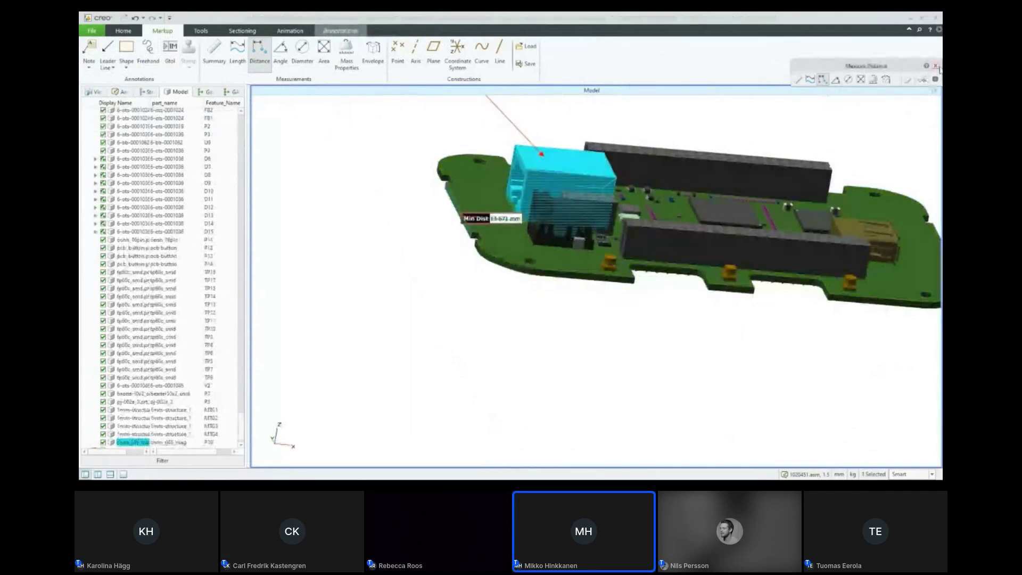
{"action": "left_click", "coordinate": [936, 66]}
{"action": "middle_click_drag", "start_coordinate": [360, 276], "coordinate": [687, 383]}
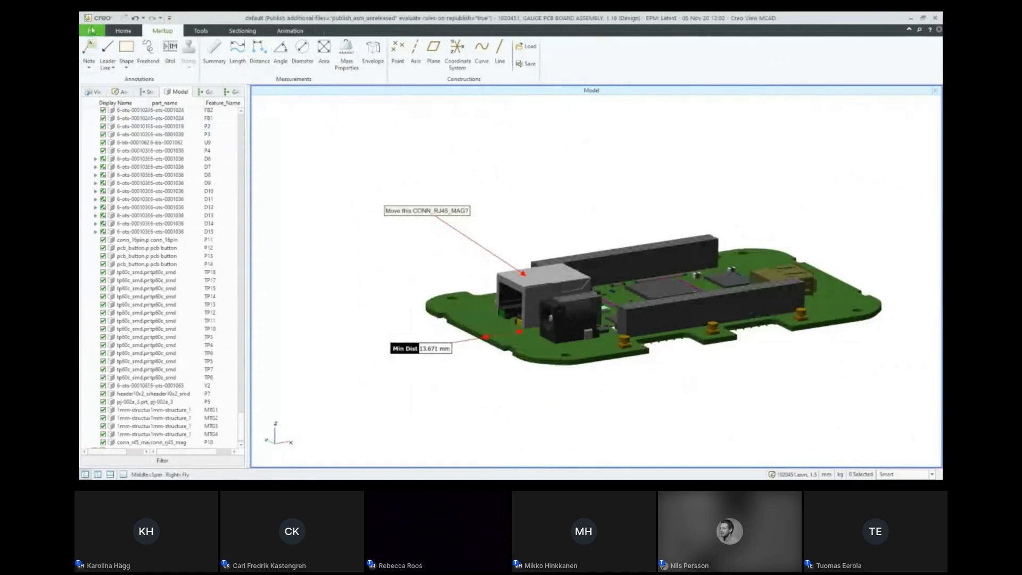
{"action": "left_click", "coordinate": [91, 30]}
Step: Save the note and measurement as a new named change-proposal annotation set, then close Creo View
{"action": "mouse_move", "coordinate": [122, 111]}
{"action": "left_click", "coordinate": [204, 67]}
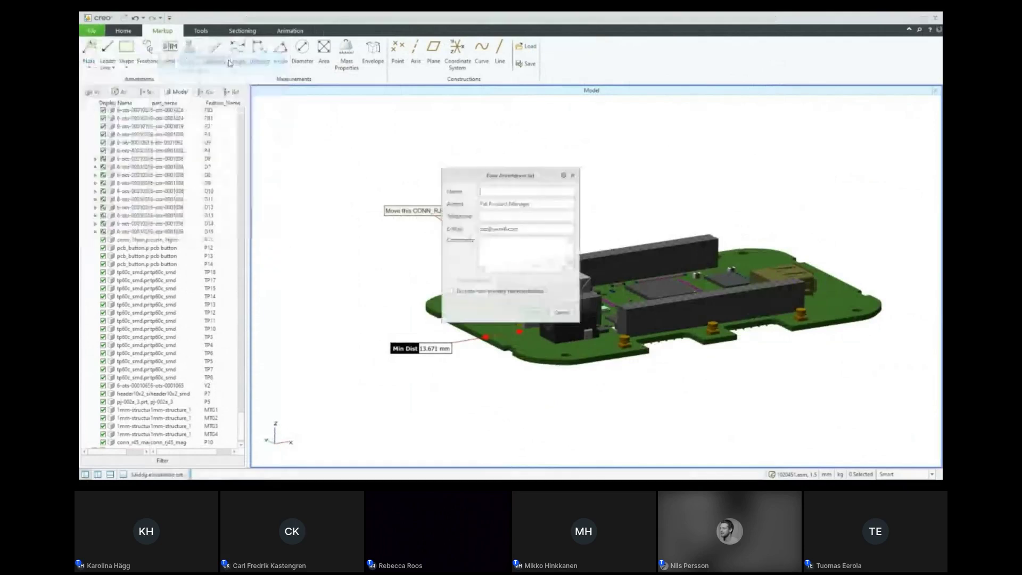
{"action": "type", "text": "Change Fitpsa"}
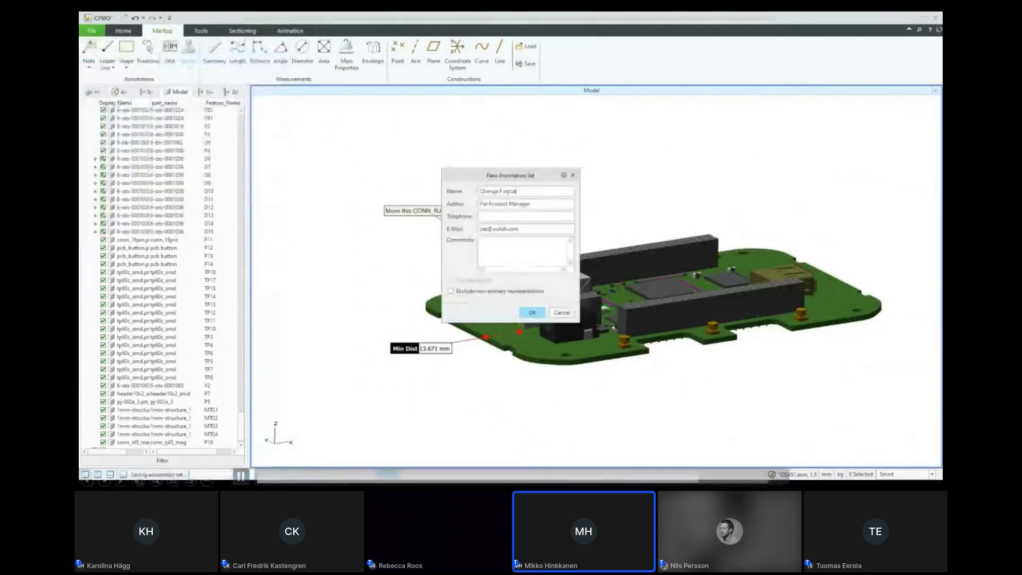
{"action": "type", "text": "l from Pat"}
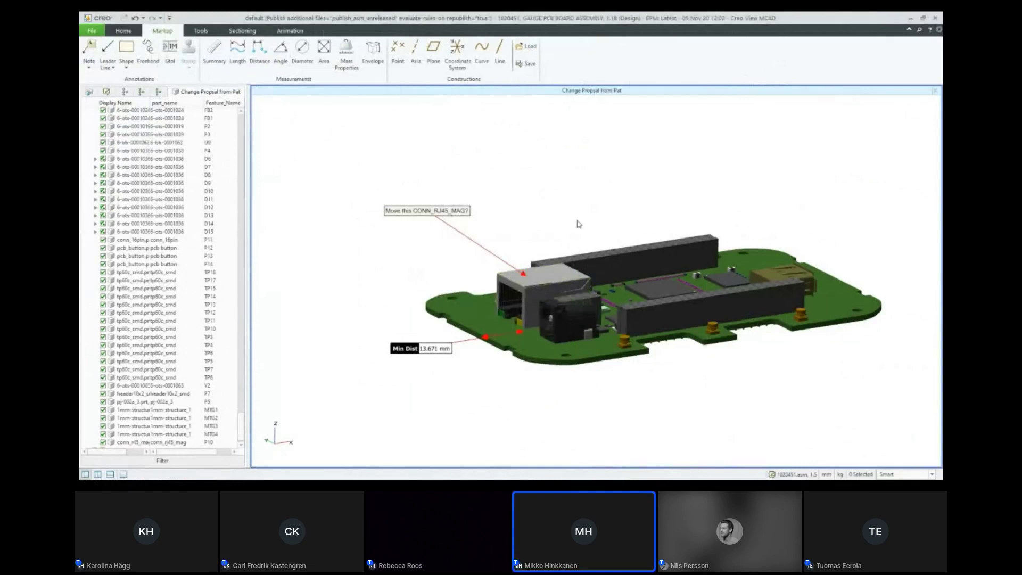
{"action": "left_click", "coordinate": [935, 17]}
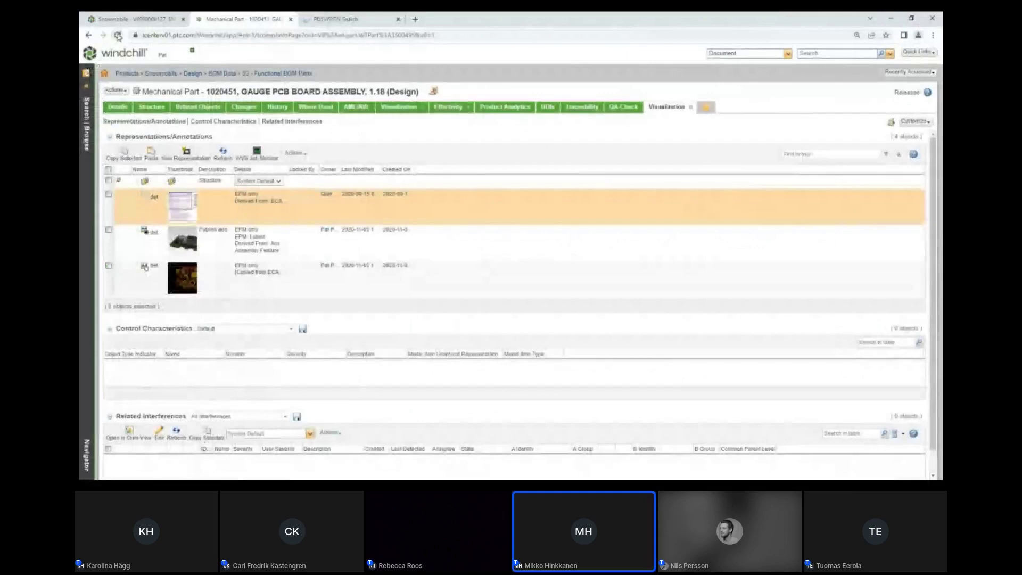
Step: Refresh the representations list to show the new annotation set, open it in Creo View, then return to Windchill
{"action": "left_click", "coordinate": [118, 36]}
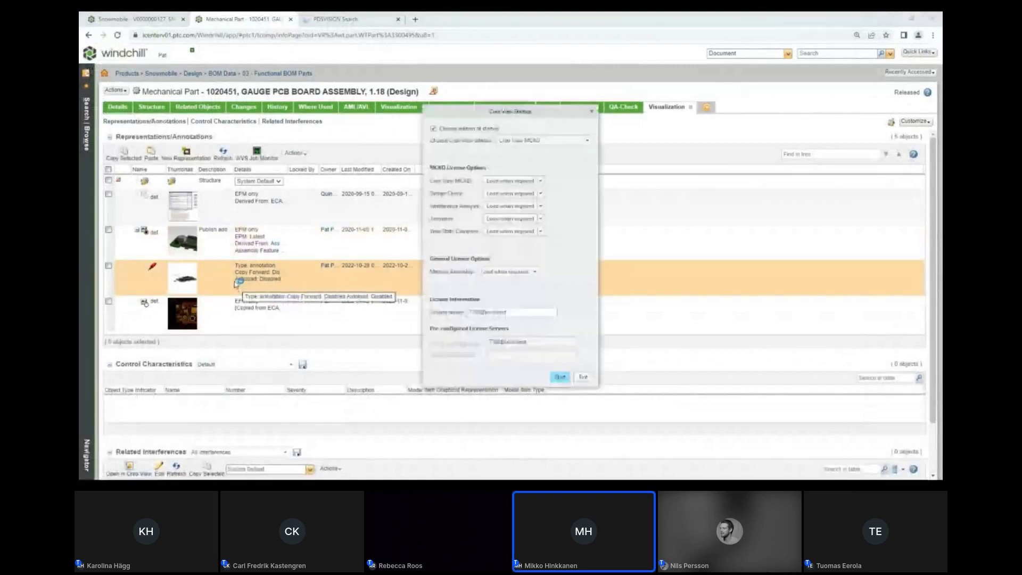
{"action": "left_click", "coordinate": [559, 378]}
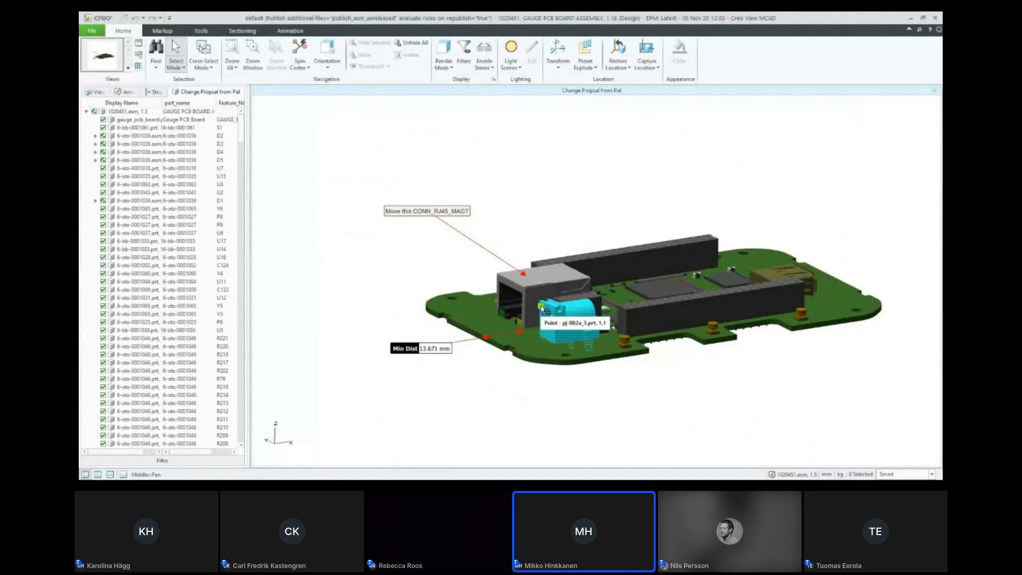
{"action": "key", "text": "alt+Tab"}
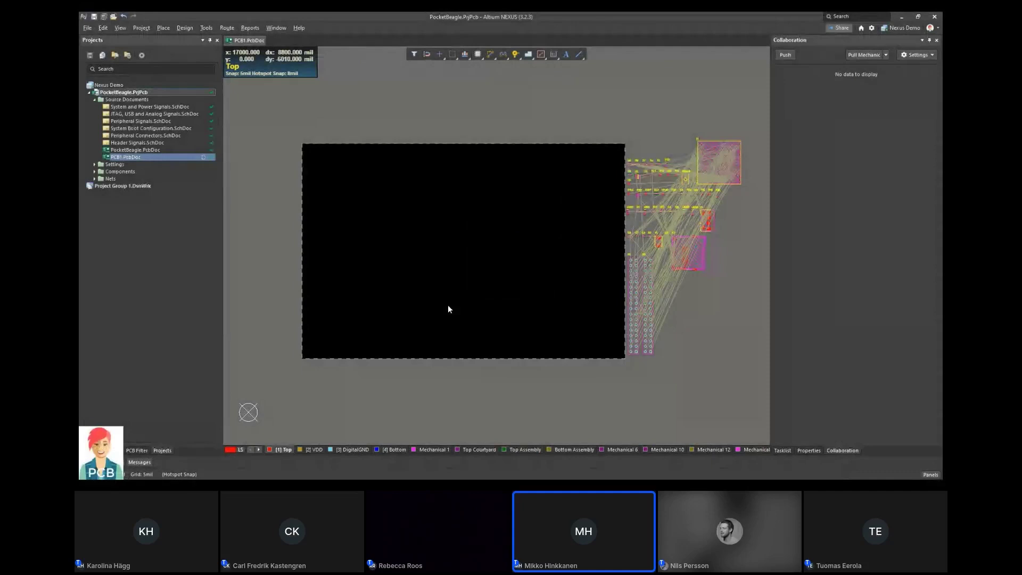
Step: Push the PocketBeagle board from the Collaboration panel with the comment 'Initial push to MCAD'
{"action": "left_click", "coordinate": [778, 55]}
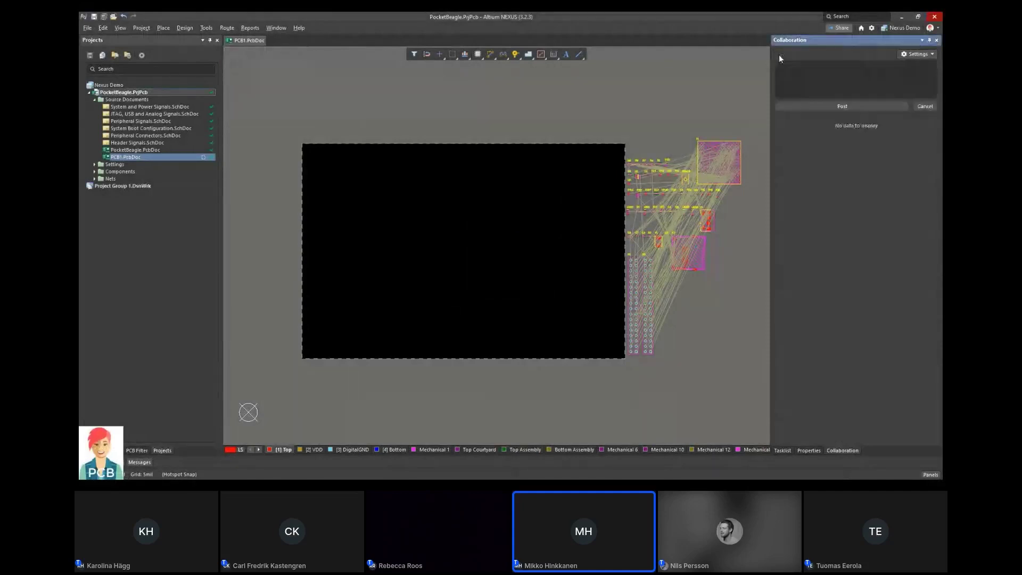
{"action": "left_click", "coordinate": [792, 70]}
{"action": "type", "text": "Initial push to MCAD."}
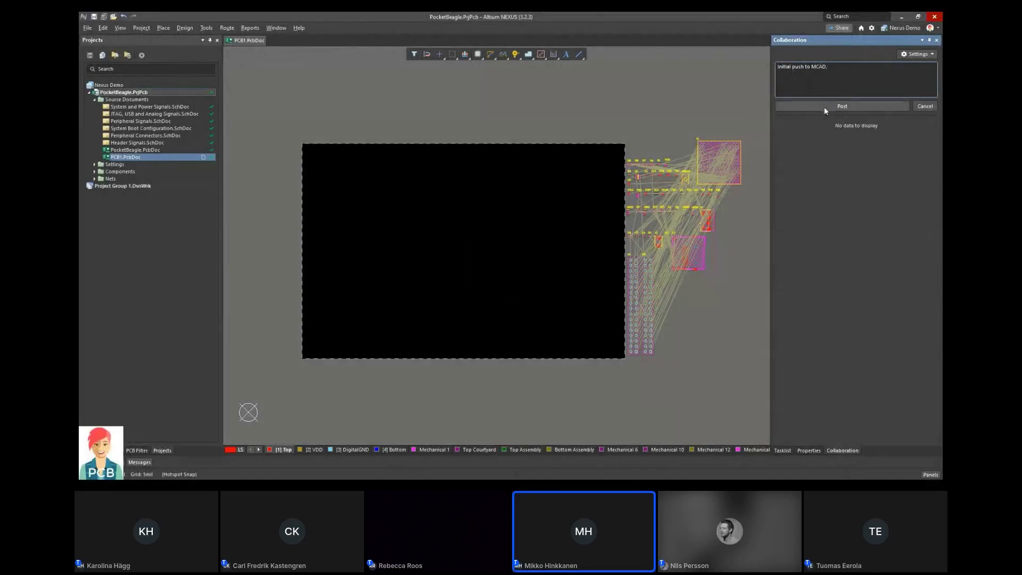
{"action": "left_click", "coordinate": [824, 107]}
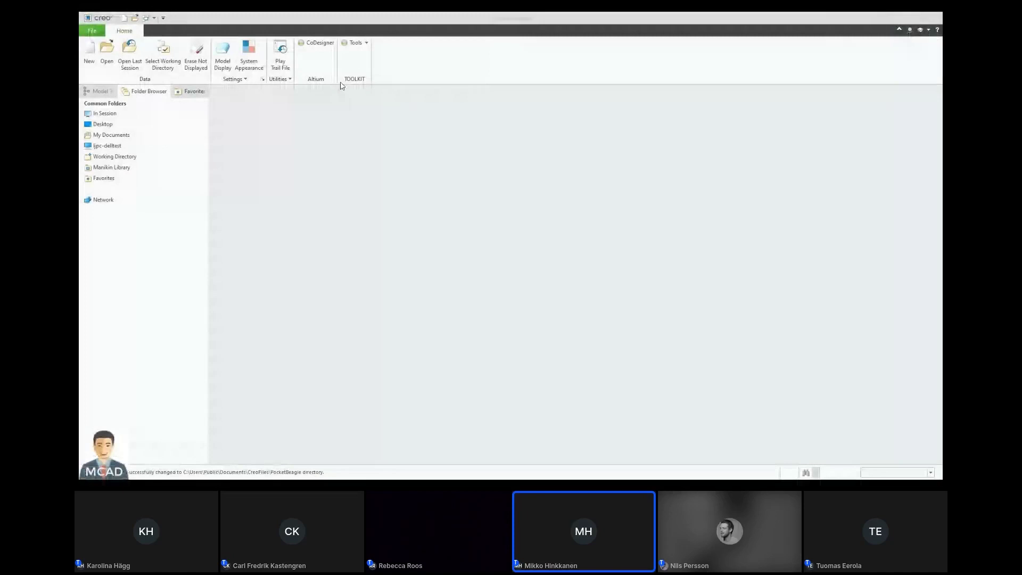
Step: Sign in to Altium CoDesigner, then pull and check out the PocketBeagle board from the server
{"action": "left_click", "coordinate": [318, 46]}
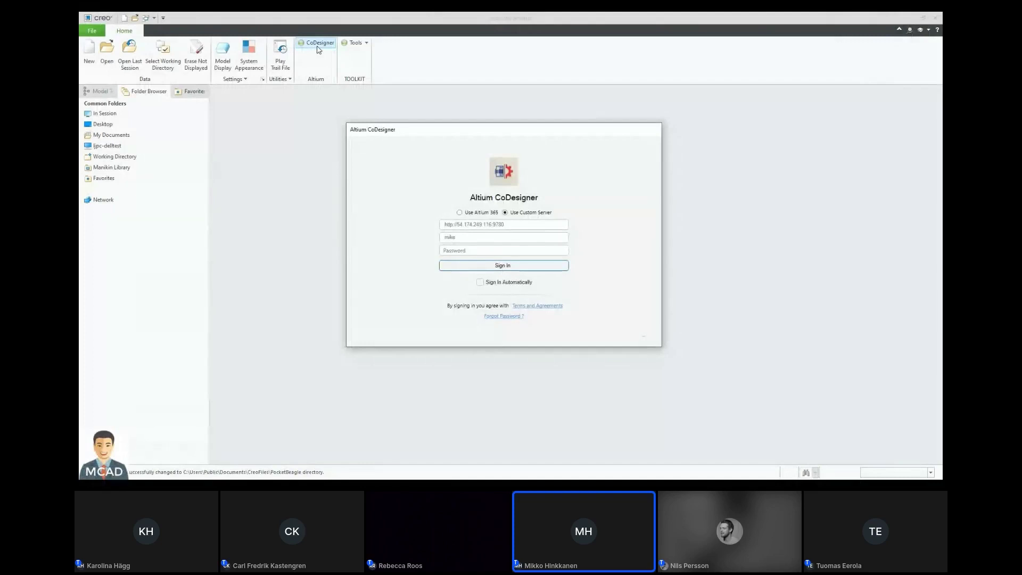
{"action": "left_click", "coordinate": [461, 252]}
{"action": "type", "text": "****"}
{"action": "left_click", "coordinate": [472, 268]}
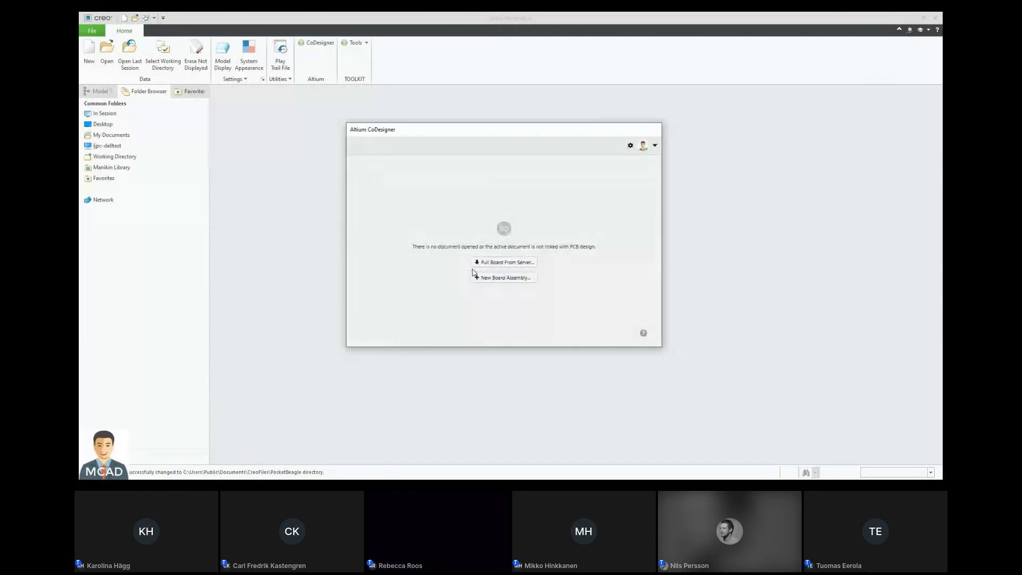
{"action": "left_click", "coordinate": [486, 266]}
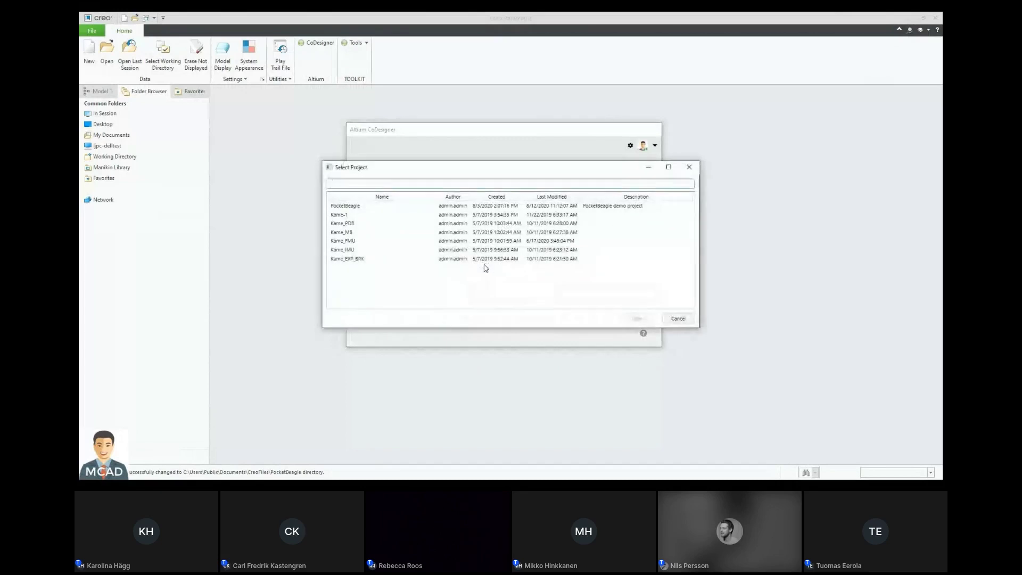
{"action": "left_click", "coordinate": [407, 206]}
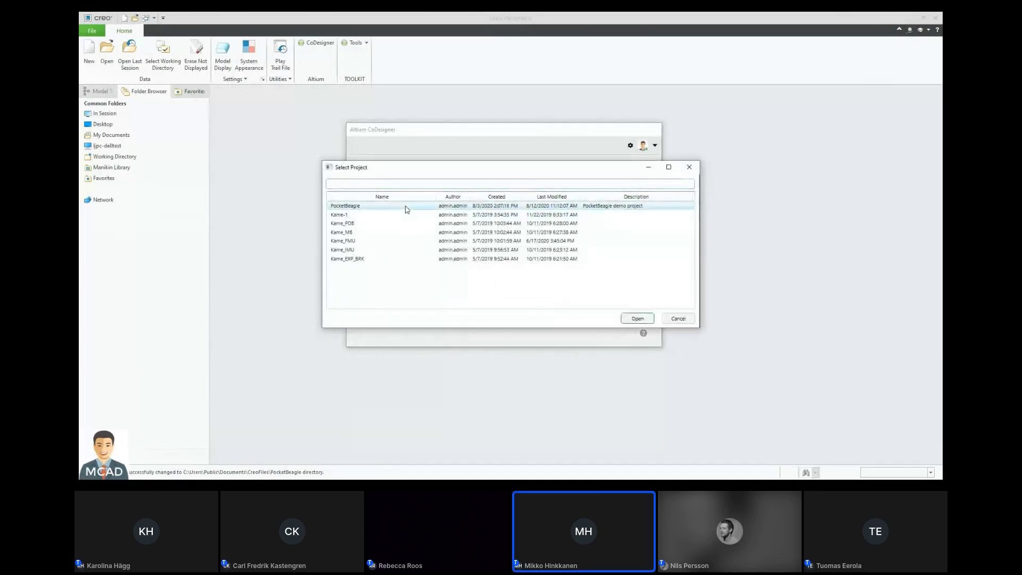
{"action": "left_click", "coordinate": [629, 320]}
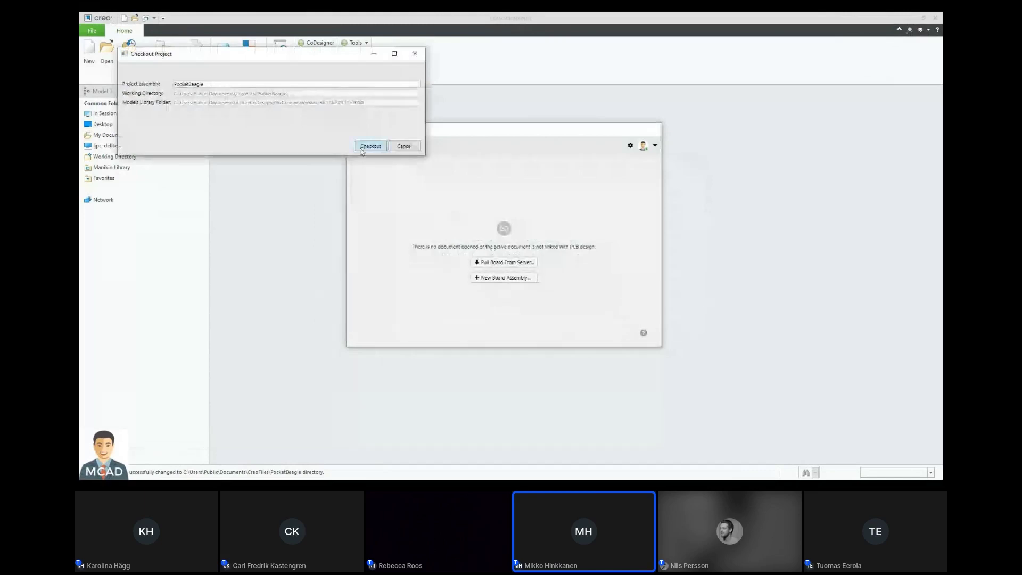
{"action": "left_click", "coordinate": [370, 146]}
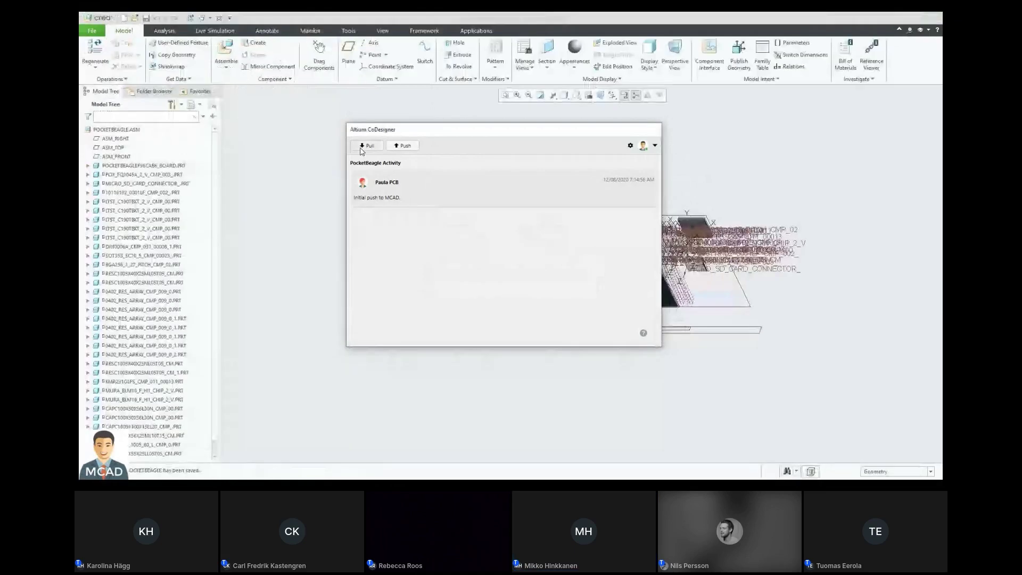
Step: Dock the CoDesigner panel, hide coordinate-system labels, and reset to the standard board view
{"action": "left_click_drag", "start_coordinate": [468, 133], "coordinate": [903, 136]}
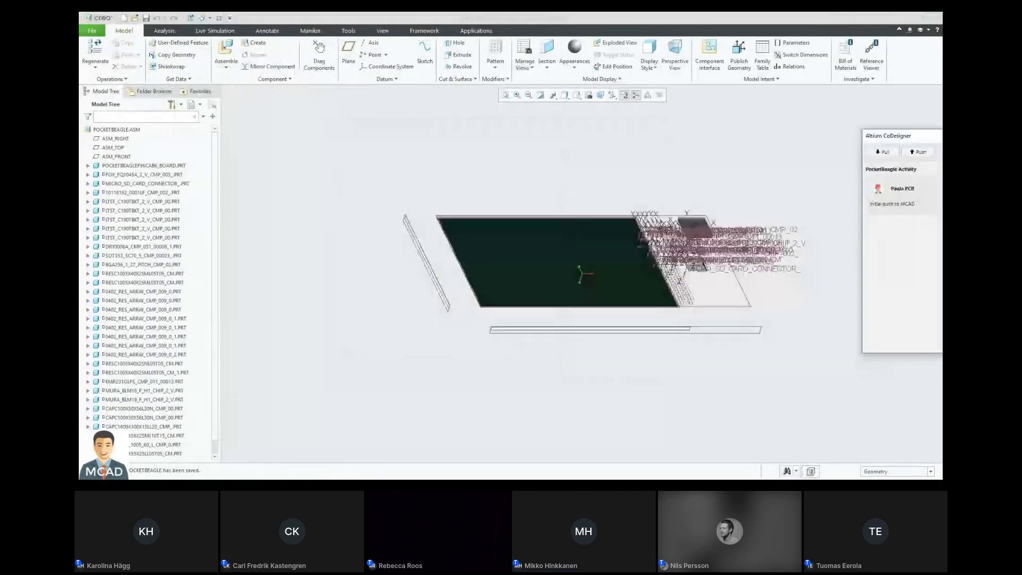
{"action": "left_click", "coordinate": [612, 95]}
{"action": "left_click", "coordinate": [623, 134]}
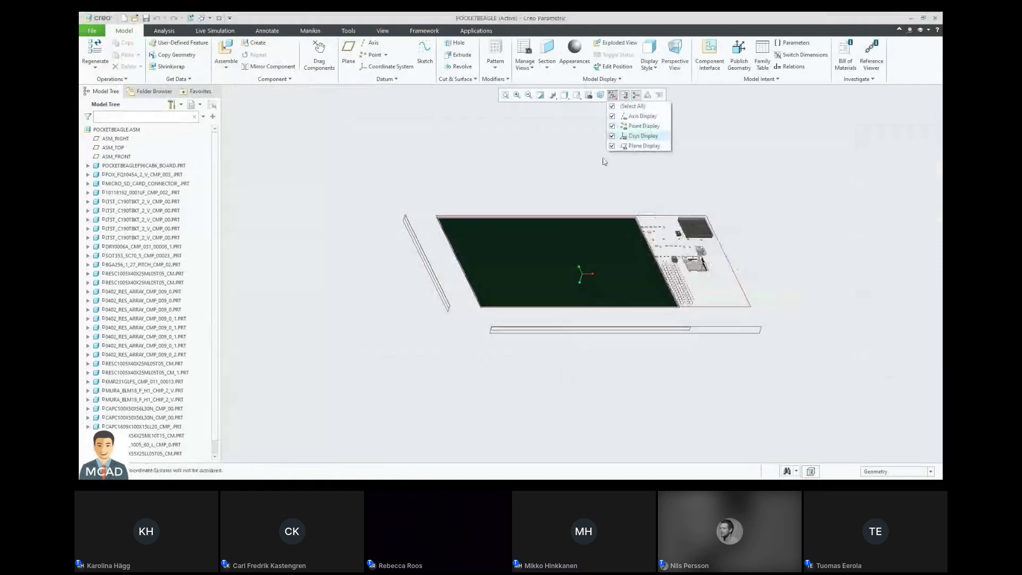
{"action": "middle_click_drag", "start_coordinate": [599, 263], "coordinate": [600, 272]}
{"action": "scroll", "coordinate": [600, 272], "scroll_direction": "down", "scroll_amount": 10}
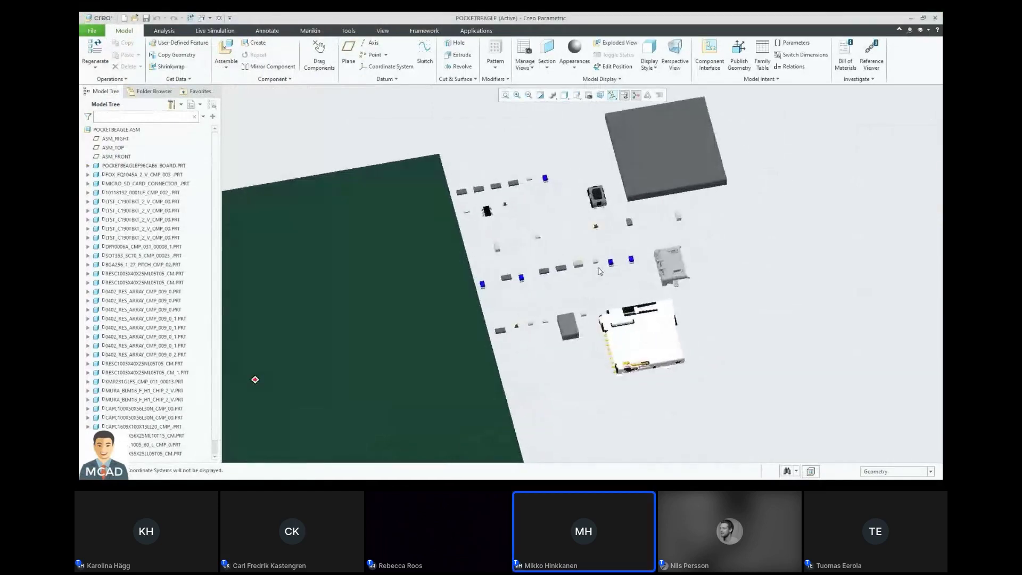
{"action": "scroll", "coordinate": [600, 271], "scroll_direction": "down", "scroll_amount": 1}
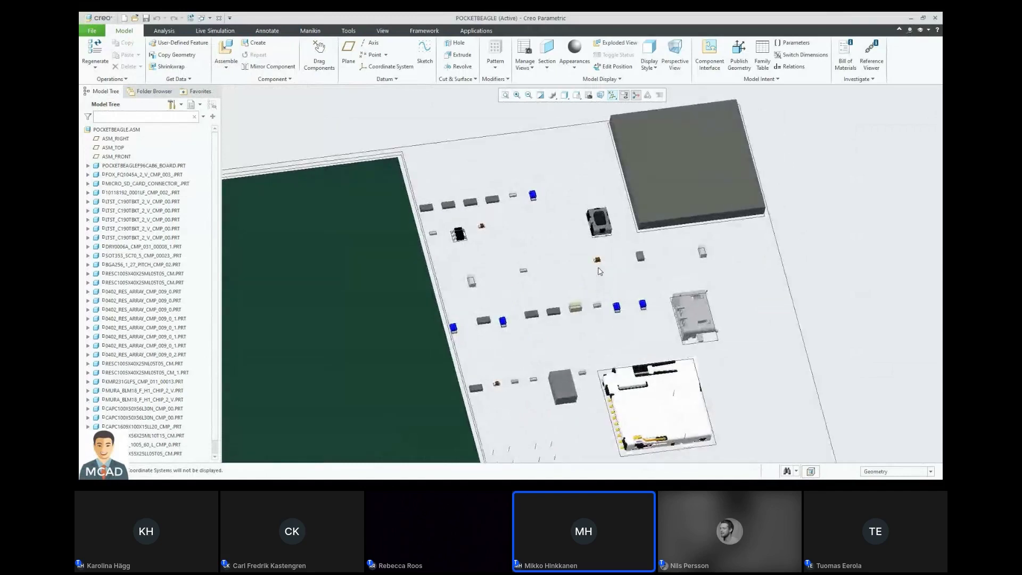
{"action": "key", "text": "ctrl+d"}
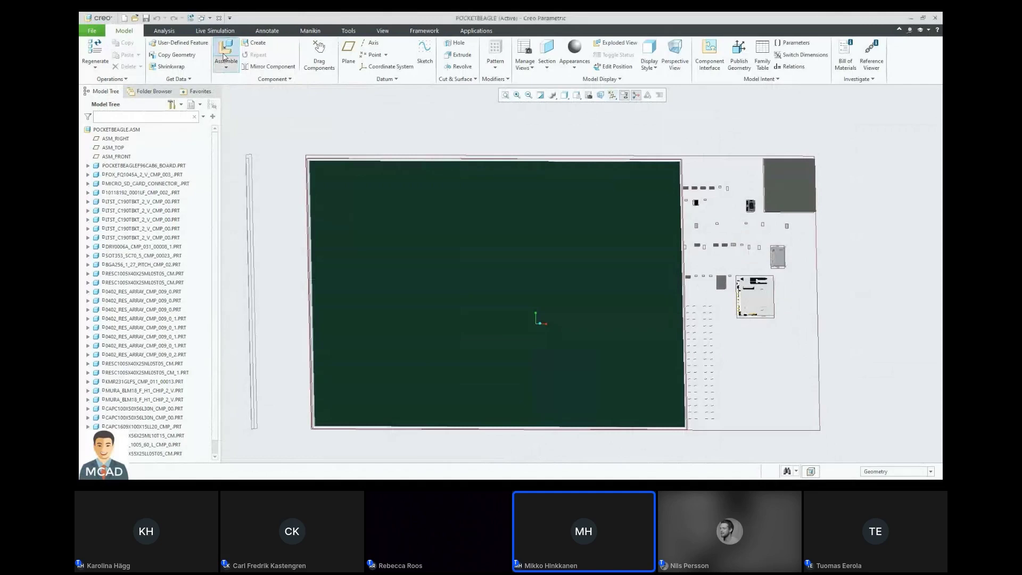
Step: Import the ChassisBot Parasolid file as a part and place it over the board's lower-left area
{"action": "left_click", "coordinate": [224, 57]}
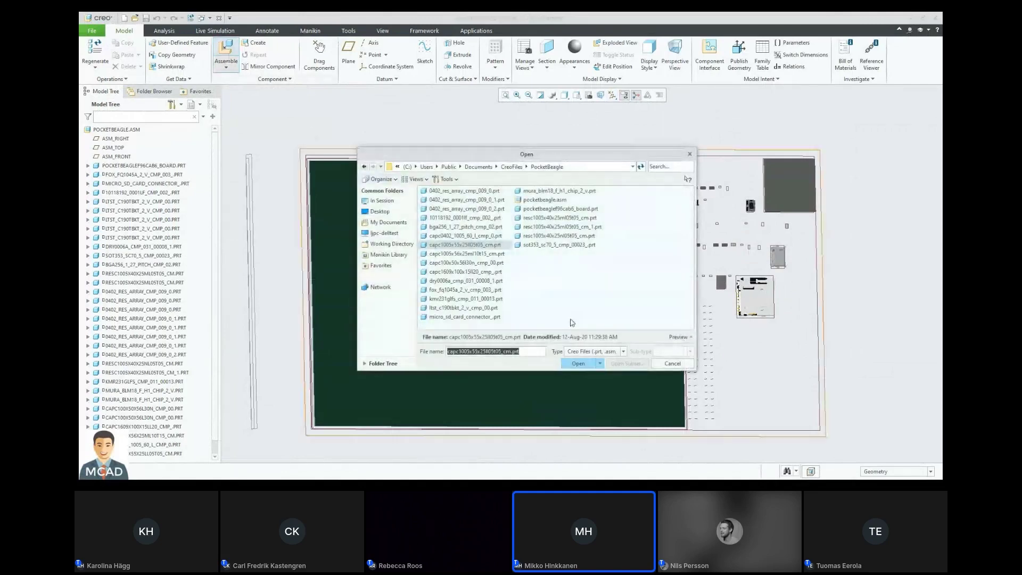
{"action": "left_click", "coordinate": [601, 353]}
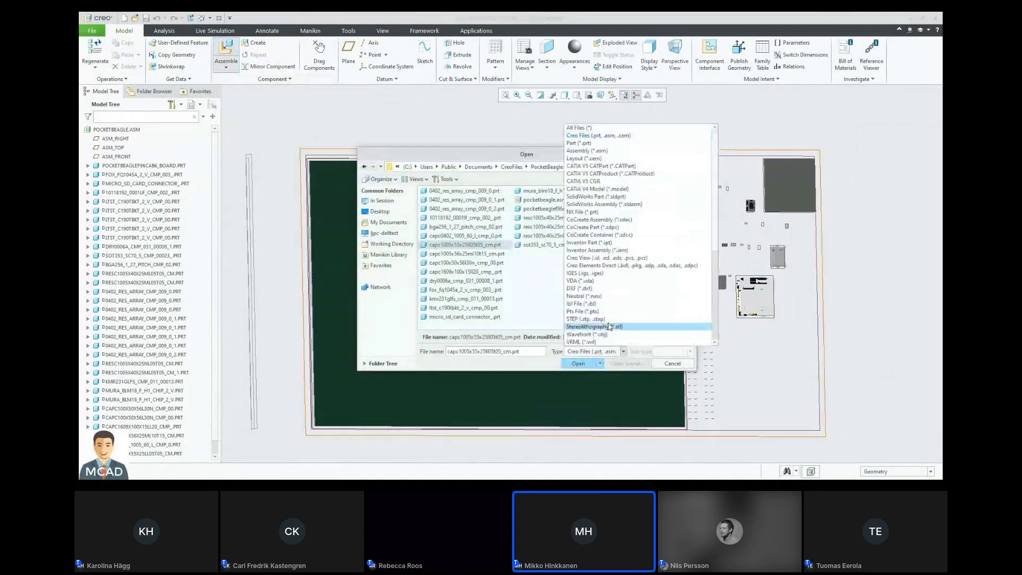
{"action": "scroll", "coordinate": [612, 326], "scroll_direction": "down", "scroll_amount": 3}
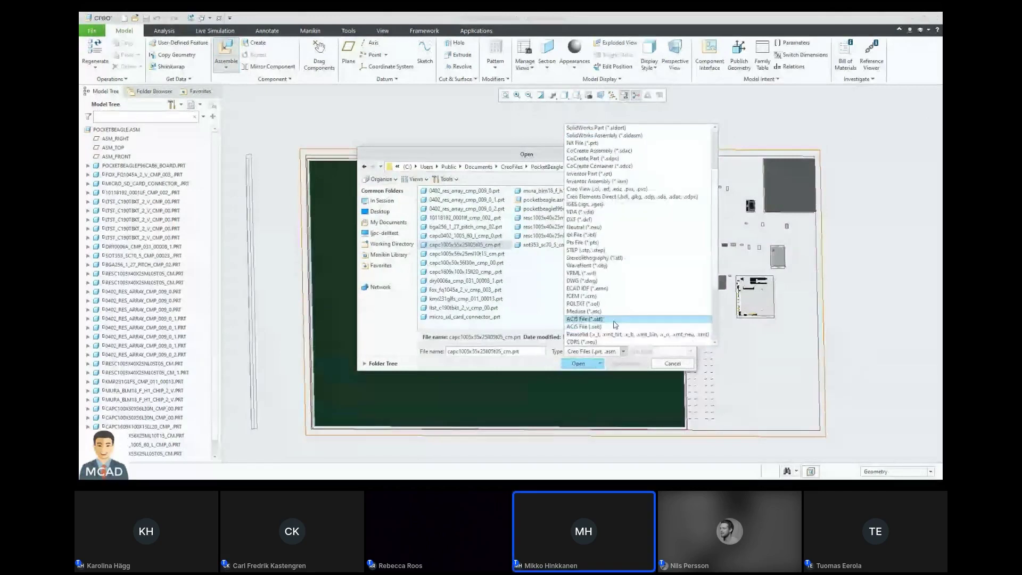
{"action": "scroll", "coordinate": [613, 321], "scroll_direction": "down", "scroll_amount": 1}
{"action": "left_click", "coordinate": [613, 311]}
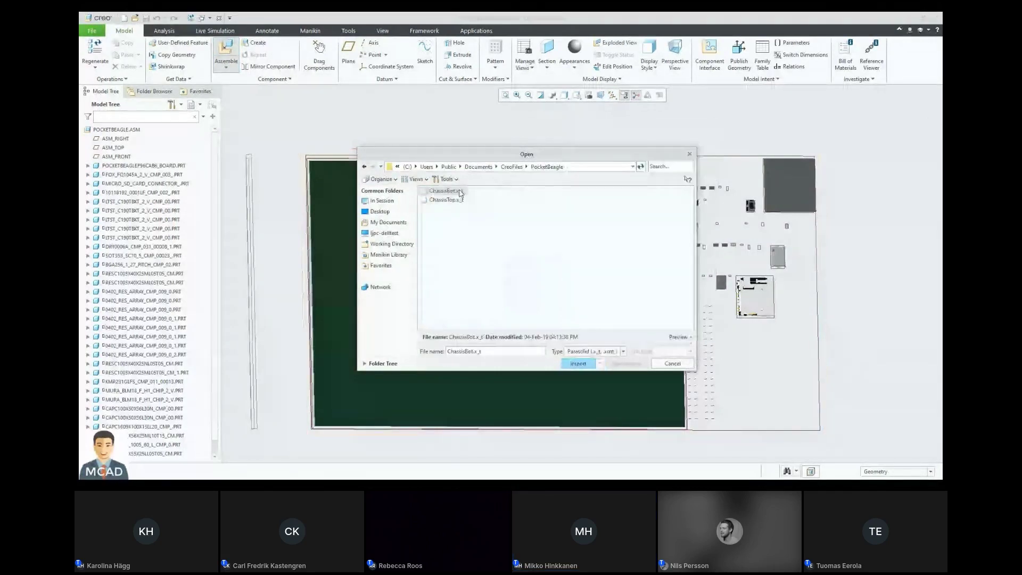
{"action": "left_click", "coordinate": [578, 364]}
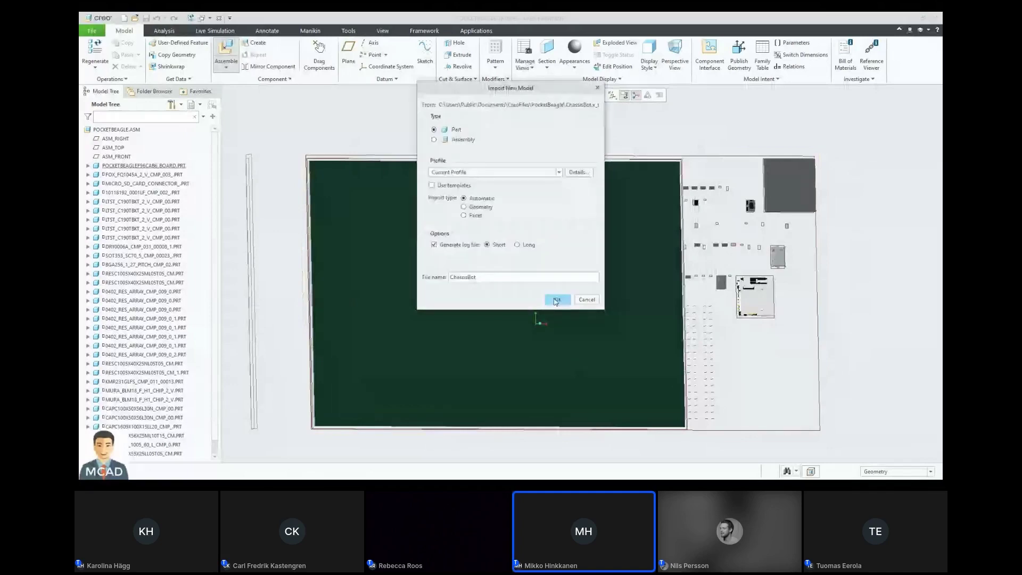
{"action": "left_click", "coordinate": [557, 301]}
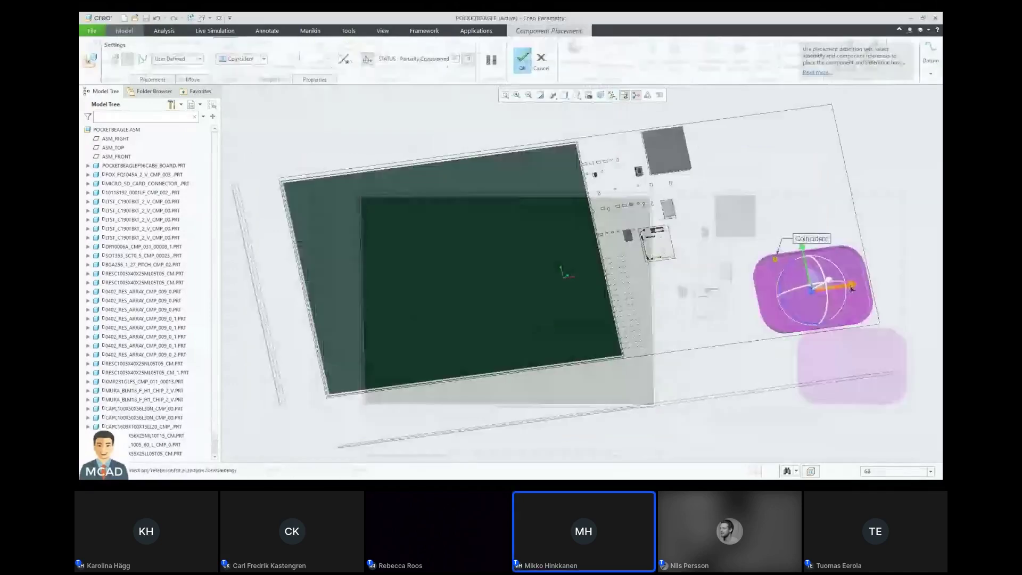
{"action": "left_click_drag", "start_coordinate": [539, 325], "coordinate": [420, 357]}
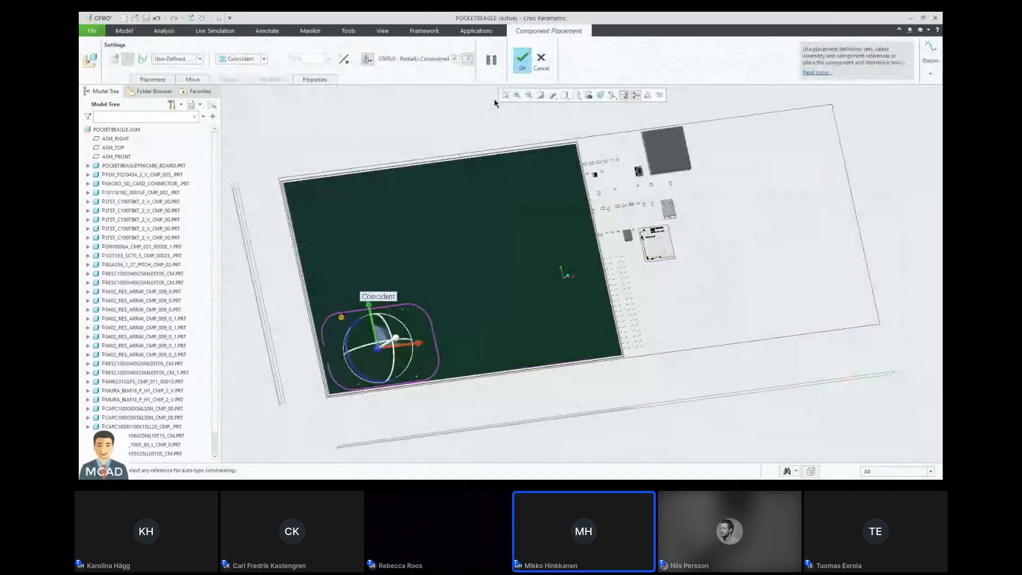
{"action": "left_click", "coordinate": [522, 65]}
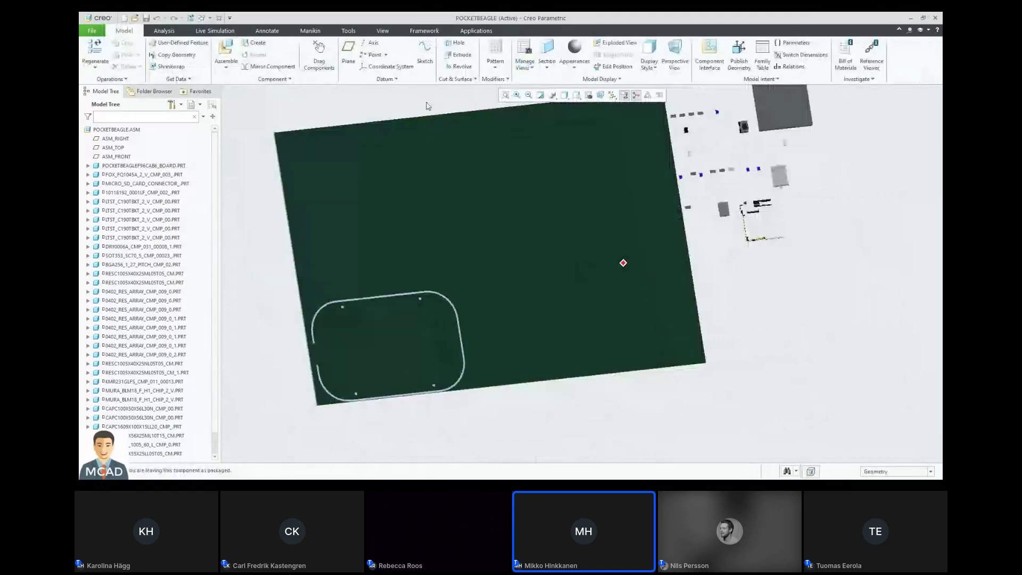
Step: Edit the BOARD_OUTLINE sketch into a rounded rectangle and add a 0.05-diameter hole near its corner
{"action": "left_click", "coordinate": [133, 184]}
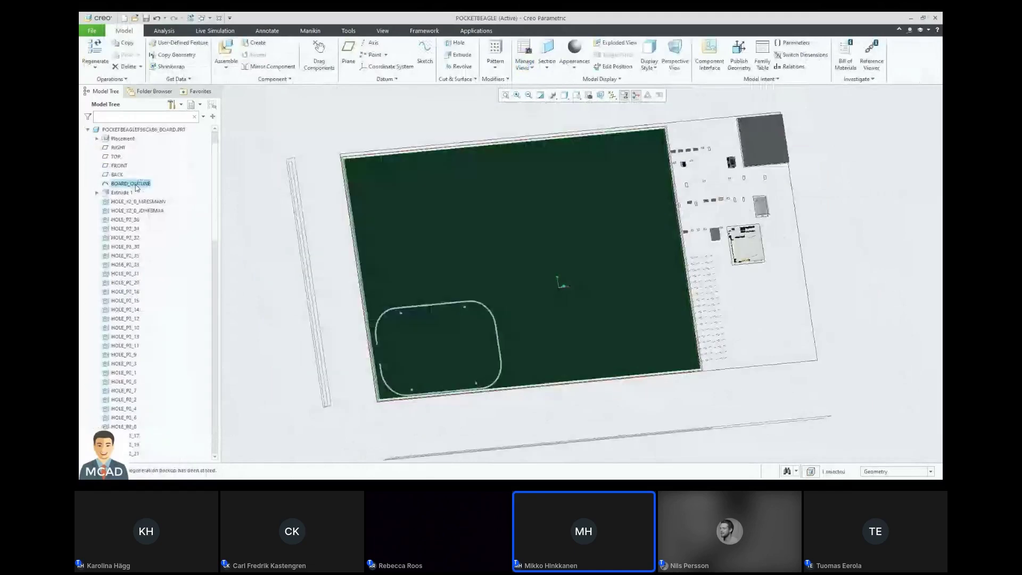
{"action": "right_click", "coordinate": [137, 188]}
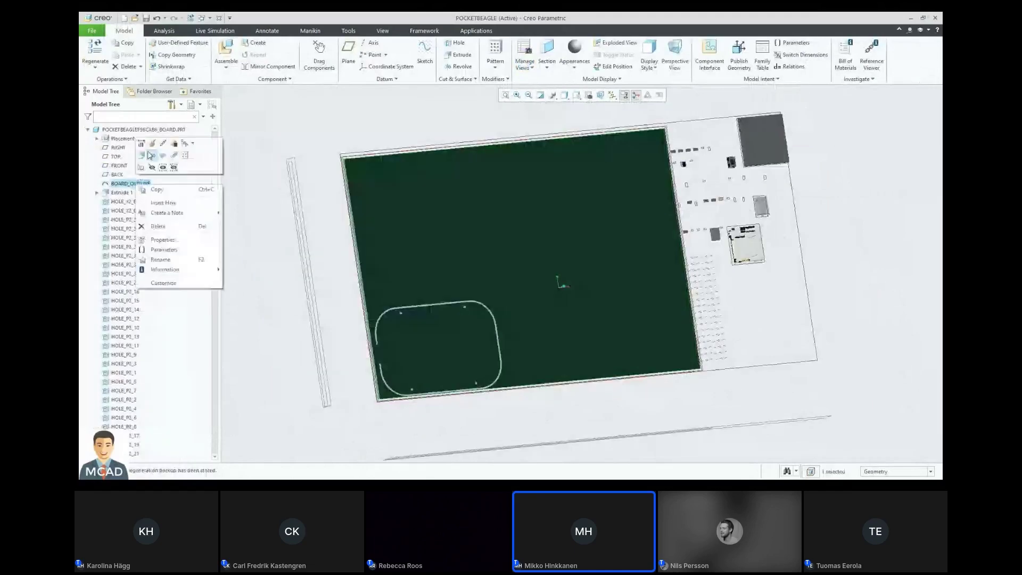
{"action": "left_click", "coordinate": [151, 155]}
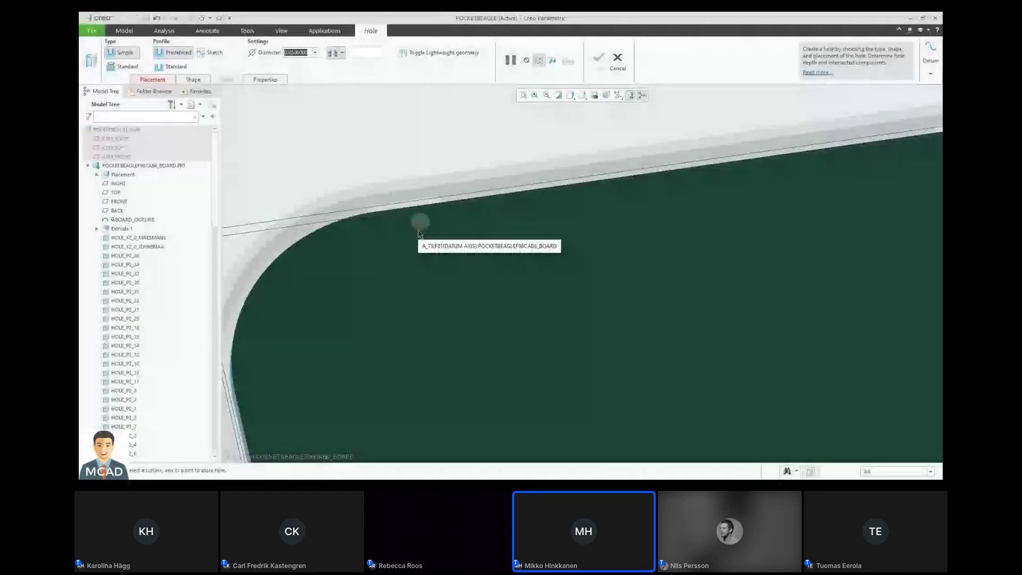
{"action": "left_click", "coordinate": [419, 234]}
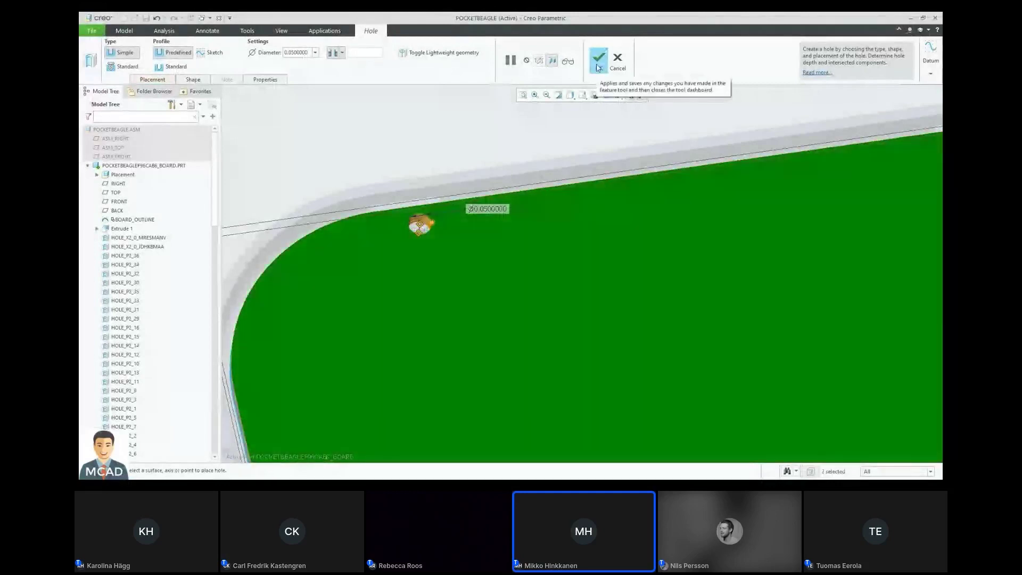
{"action": "left_click", "coordinate": [599, 58]}
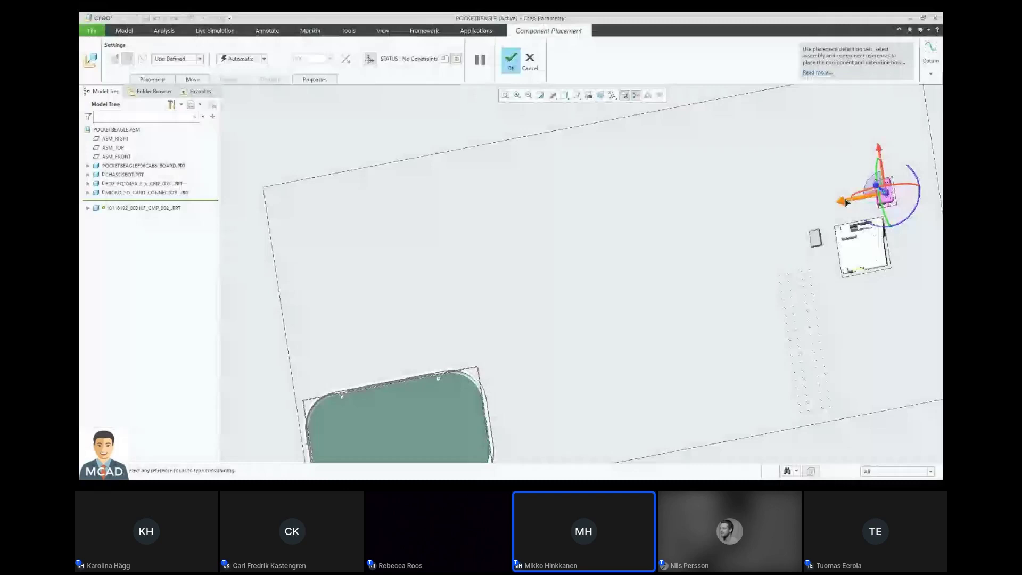
Step: Drag the 10118192 USB connector onto the board edge, then refit the view to the whole board
{"action": "left_click_drag", "start_coordinate": [847, 202], "coordinate": [361, 293]}
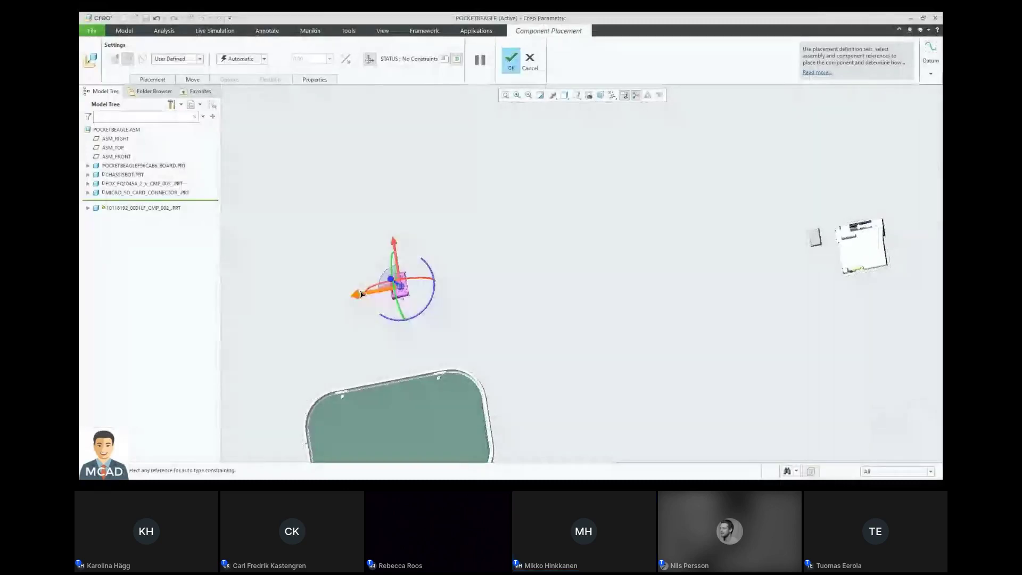
{"action": "middle_click_drag", "start_coordinate": [360, 294], "coordinate": [410, 183]}
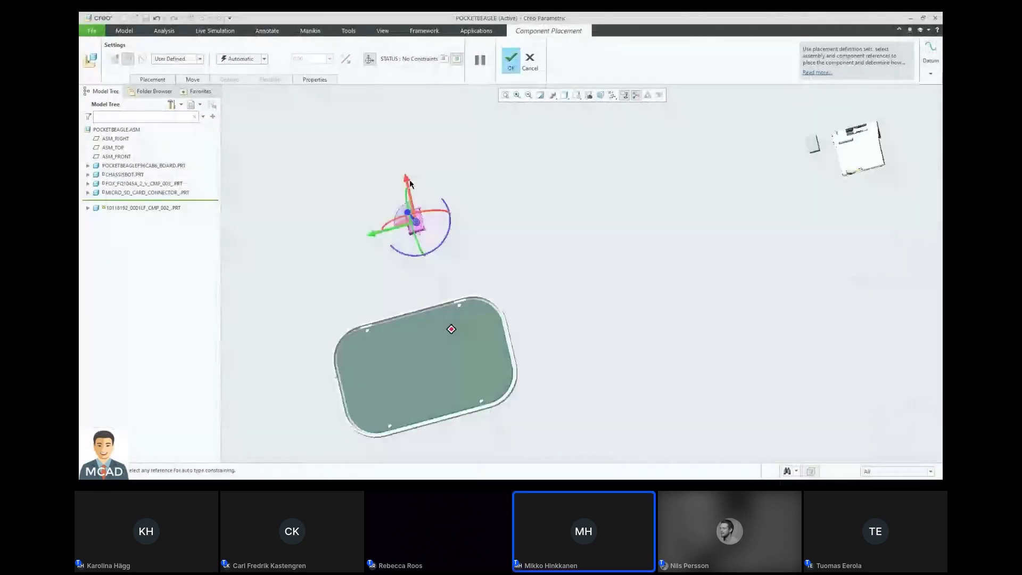
{"action": "left_click_drag", "start_coordinate": [409, 183], "coordinate": [439, 319]}
{"action": "scroll", "coordinate": [438, 318], "scroll_direction": "up", "scroll_amount": 2}
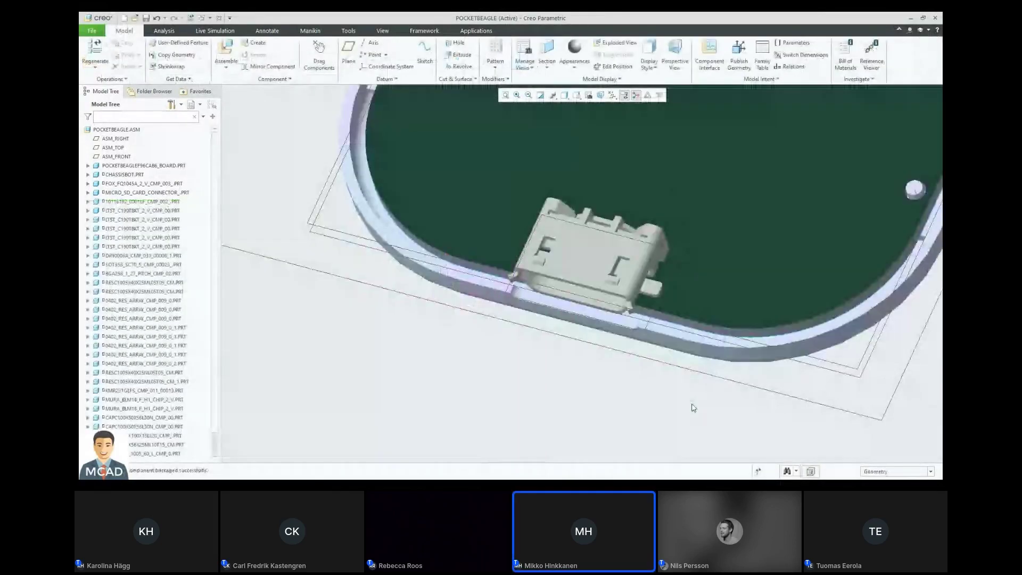
{"action": "middle_click_drag", "start_coordinate": [693, 408], "coordinate": [705, 382]}
{"action": "key", "text": "ctrl+d"}
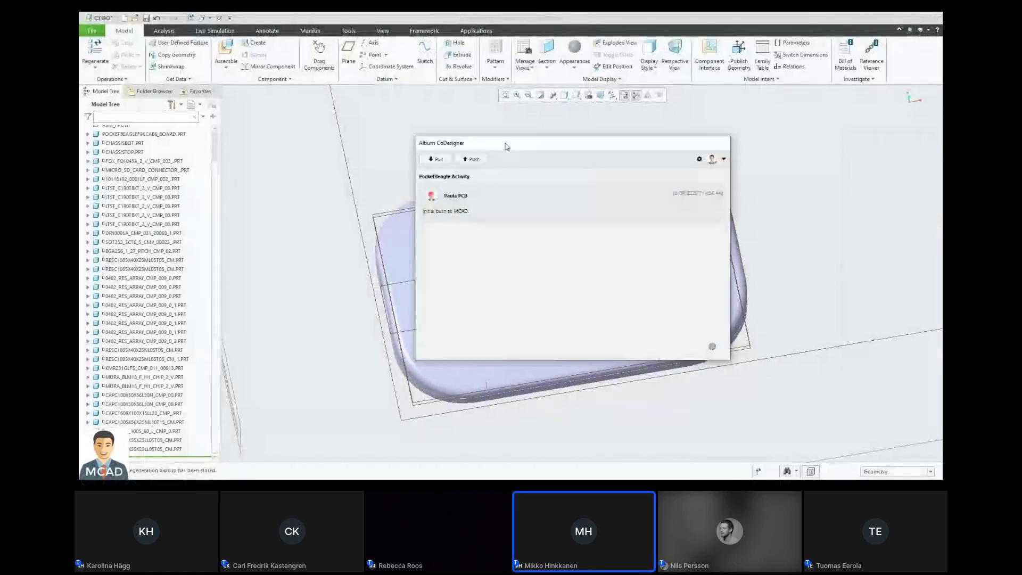
Step: Push to Altium with the comment 'Modify board outline: add mtg holes, place USB conn, add top/bottom enclosures.'
{"action": "left_click", "coordinate": [471, 159]}
{"action": "left_click", "coordinate": [460, 194]}
{"action": "type", "text": "M"}
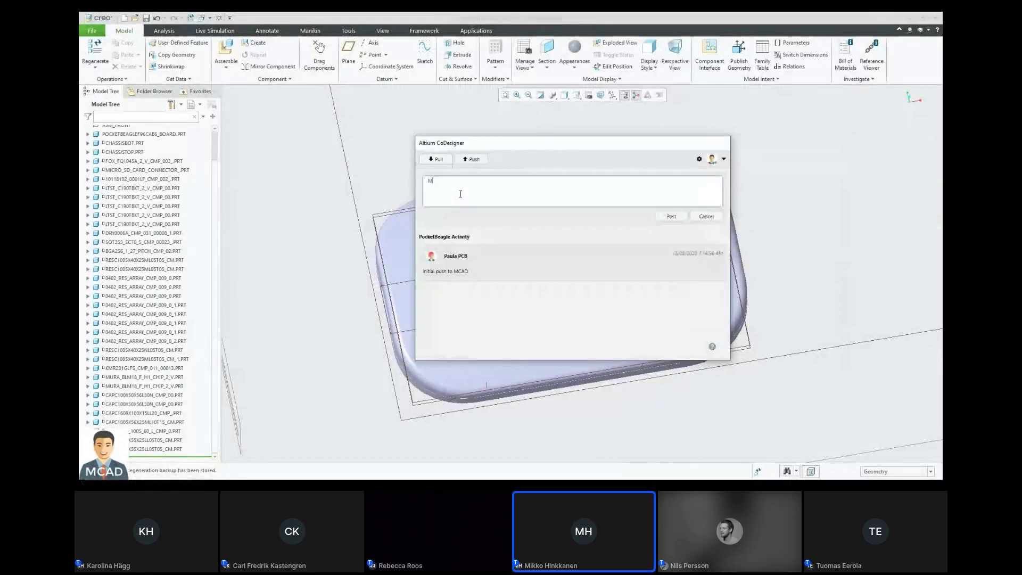
{"action": "type", "text": "odify board outline: add mtg holes, place USB c"}
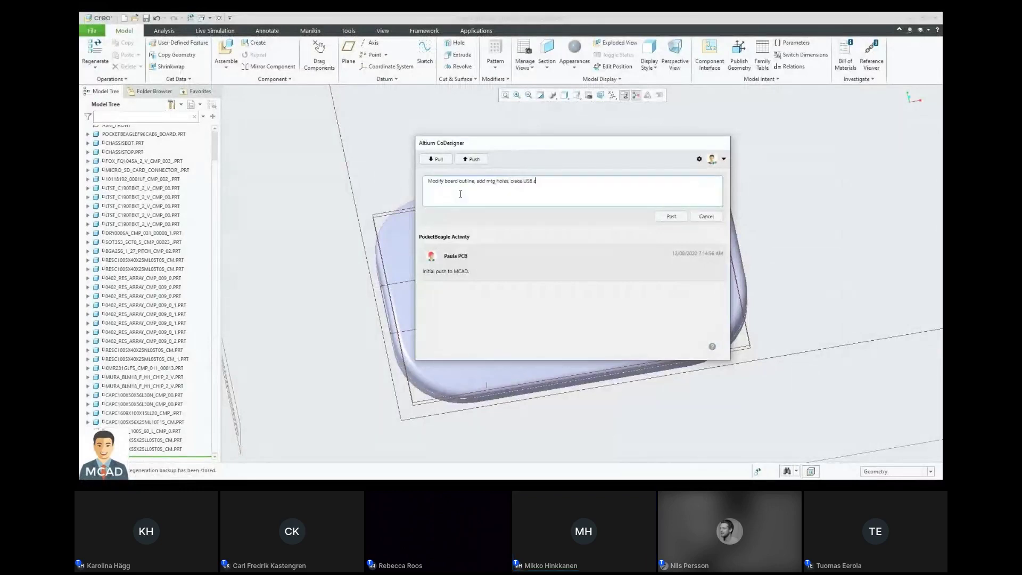
{"action": "type", "text": "onn, add top/bottom enclosures."}
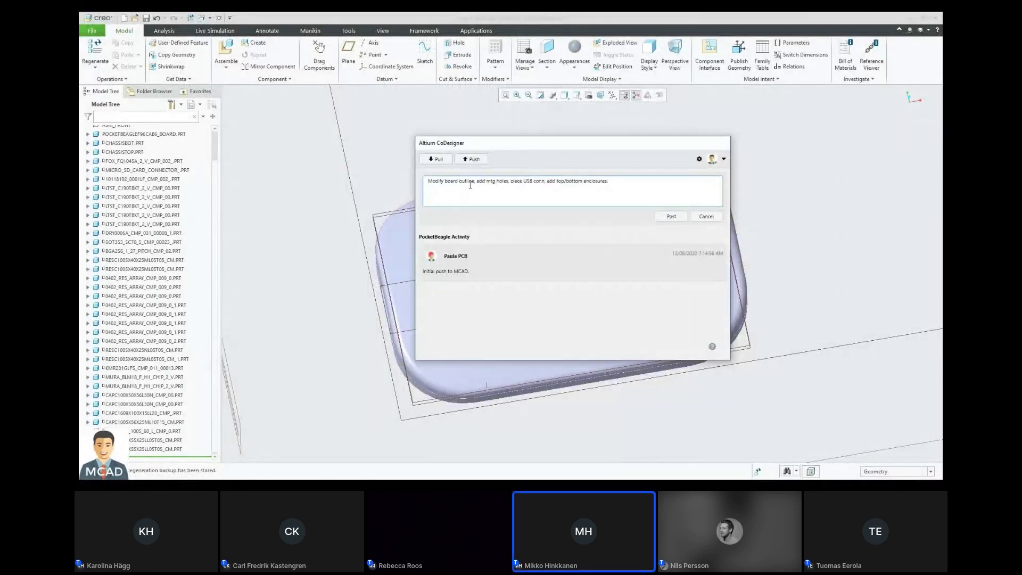
{"action": "left_click", "coordinate": [672, 217]}
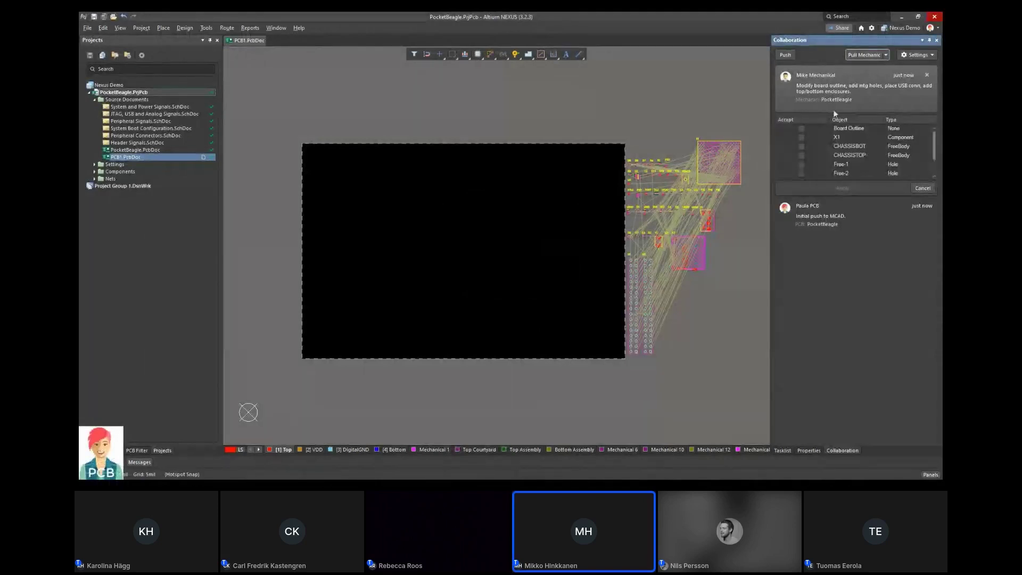
Step: Tick Board Outline and X1, check all remaining MCAD changes, and apply them to the PocketBeagle board
{"action": "left_click", "coordinate": [802, 129]}
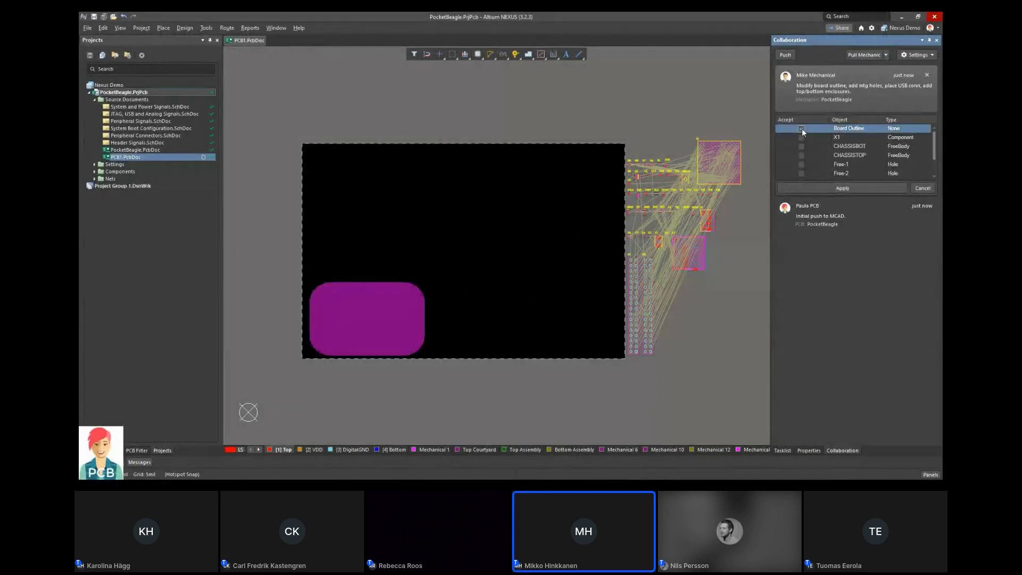
{"action": "left_click", "coordinate": [801, 138]}
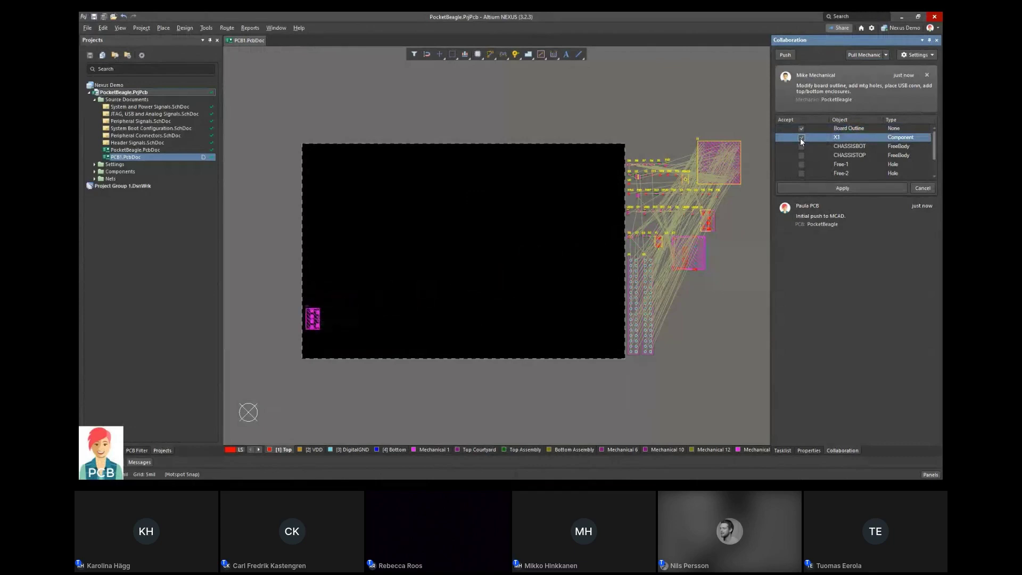
{"action": "right_click", "coordinate": [816, 129]}
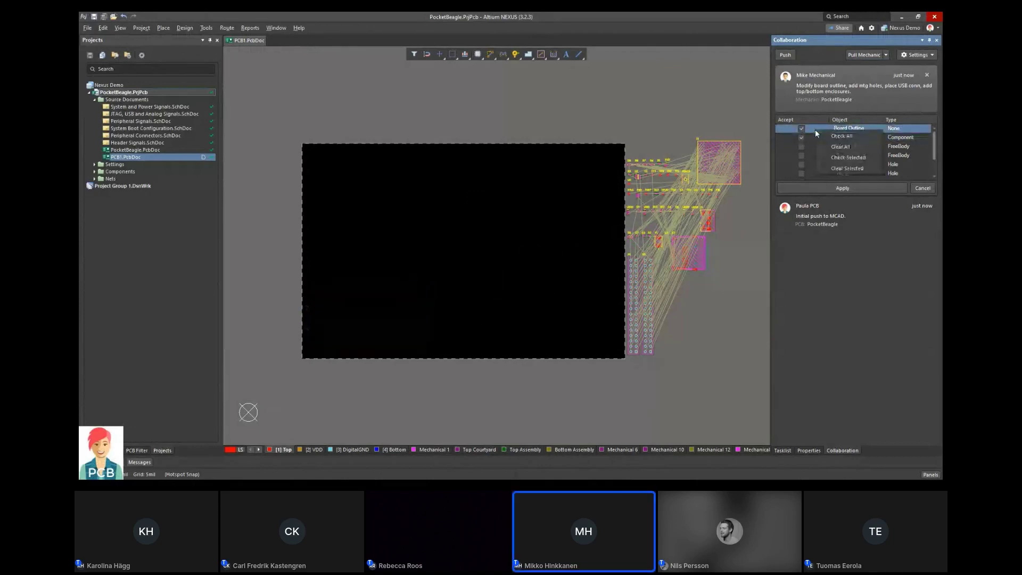
{"action": "left_click", "coordinate": [822, 135]}
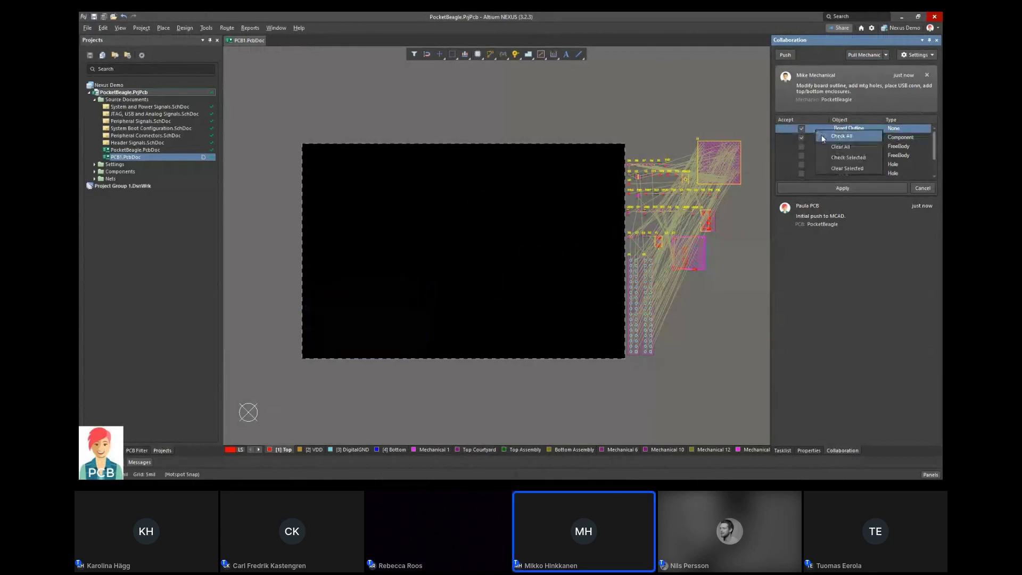
{"action": "left_click", "coordinate": [837, 188]}
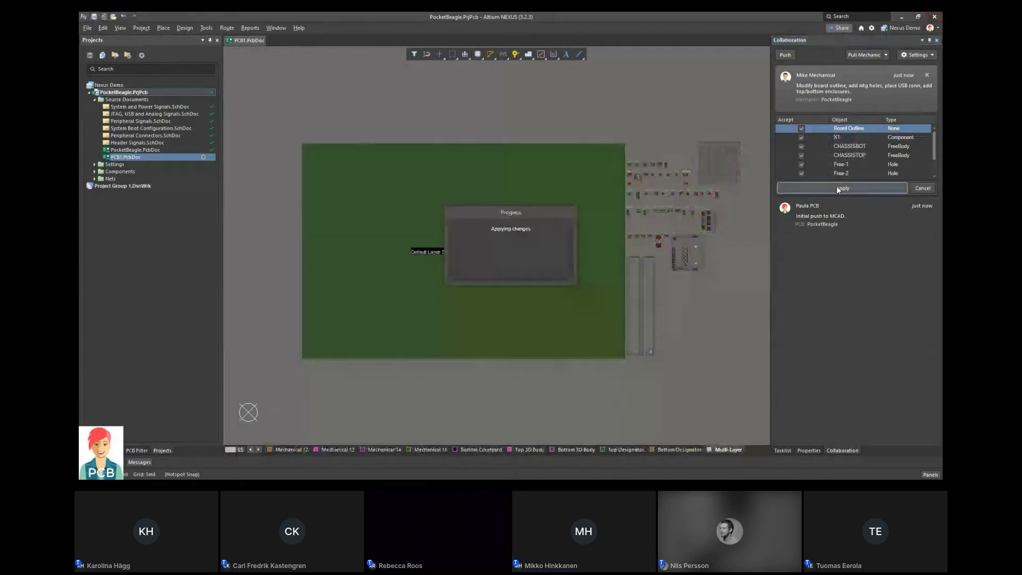